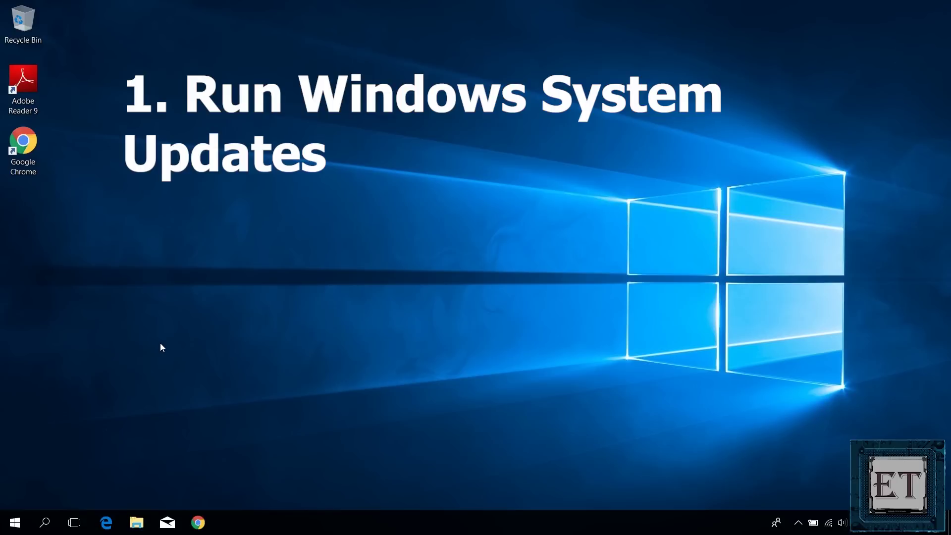
Search 'check for updates', run Check for updates so updates download, then close Settings.
{"action": "key", "text": "super"}
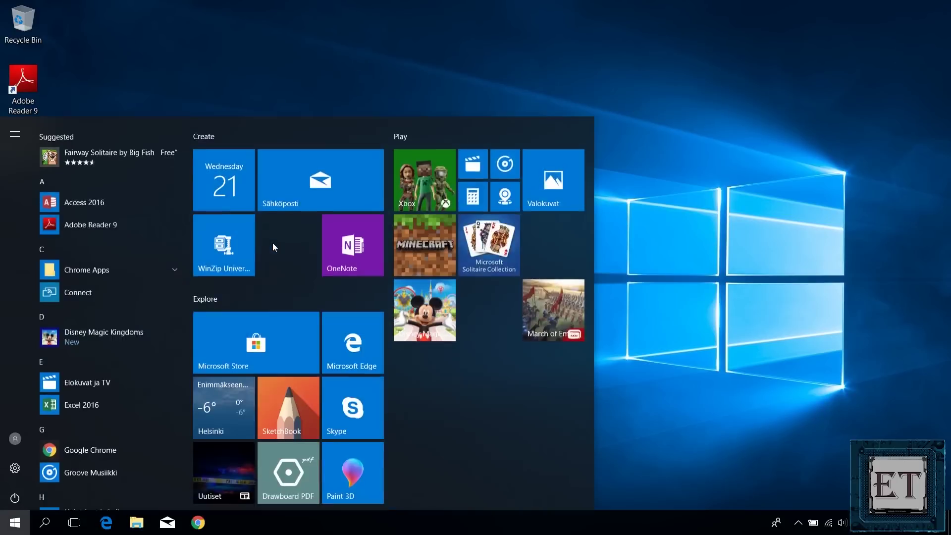
{"action": "type", "text": "check for u"}
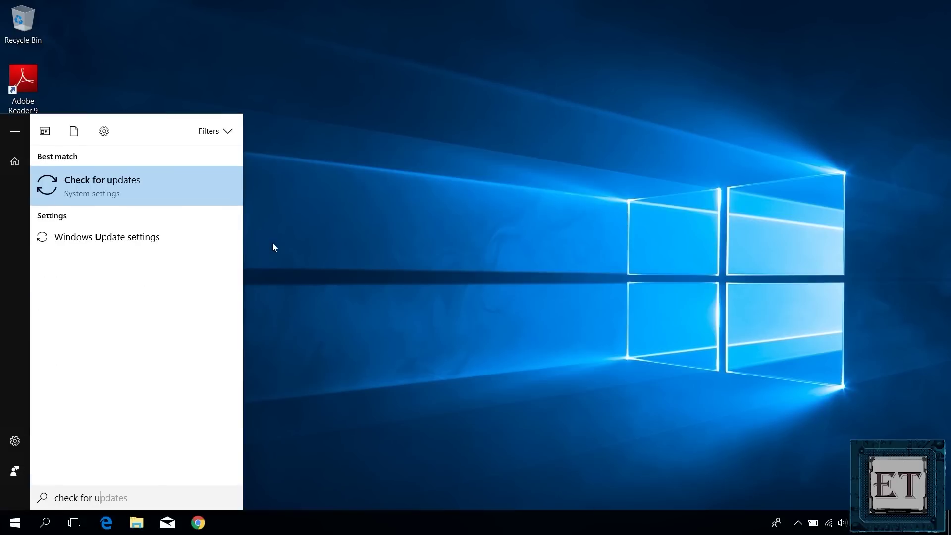
{"action": "type", "text": "pdates"}
{"action": "left_click", "coordinate": [138, 189]}
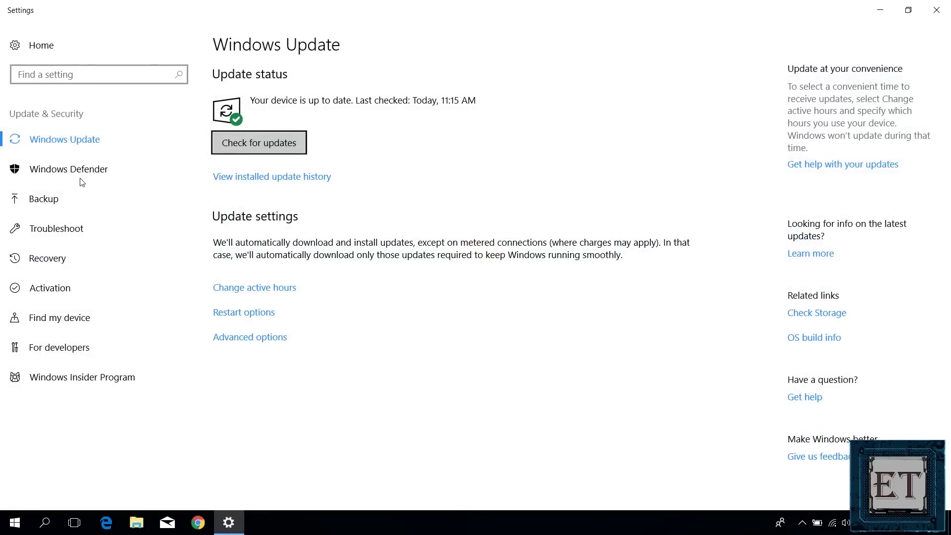
{"action": "left_click", "coordinate": [280, 152]}
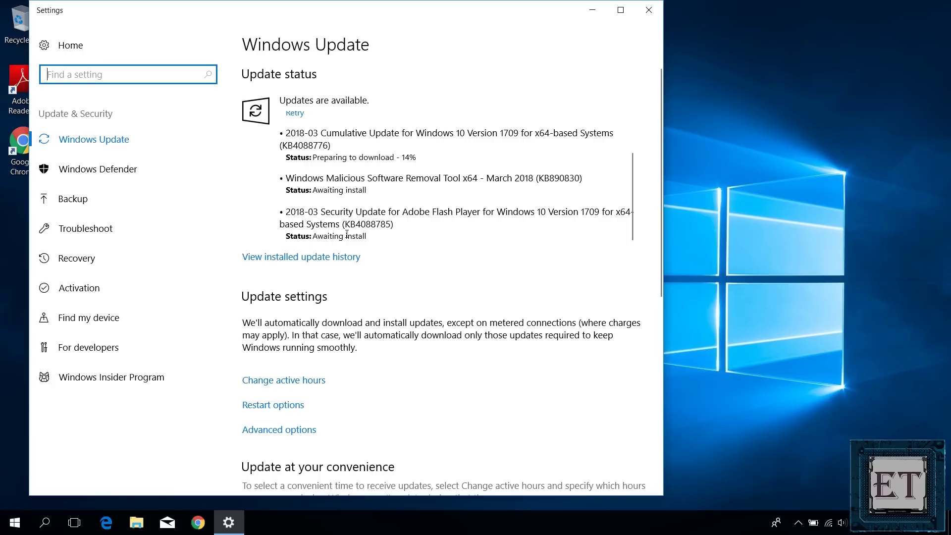
{"action": "left_click", "coordinate": [649, 10]}
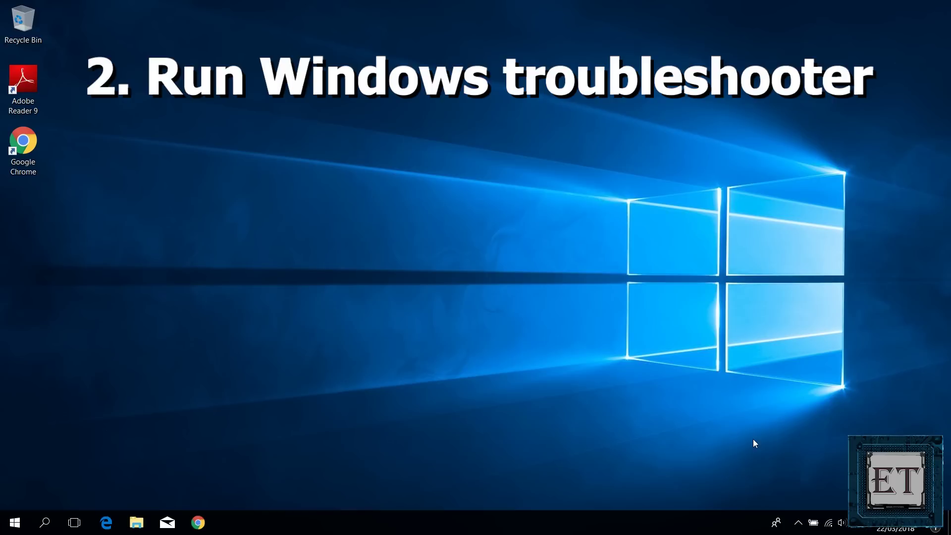
Open the Troubleshoot settings page and run the Hardware and Devices troubleshooter.
{"action": "key", "text": "super"}
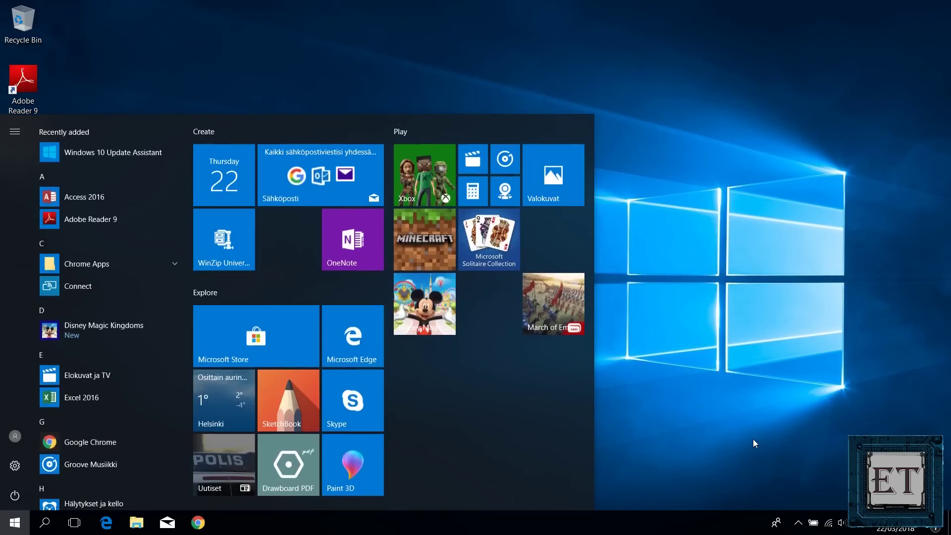
{"action": "type", "text": "troubl"}
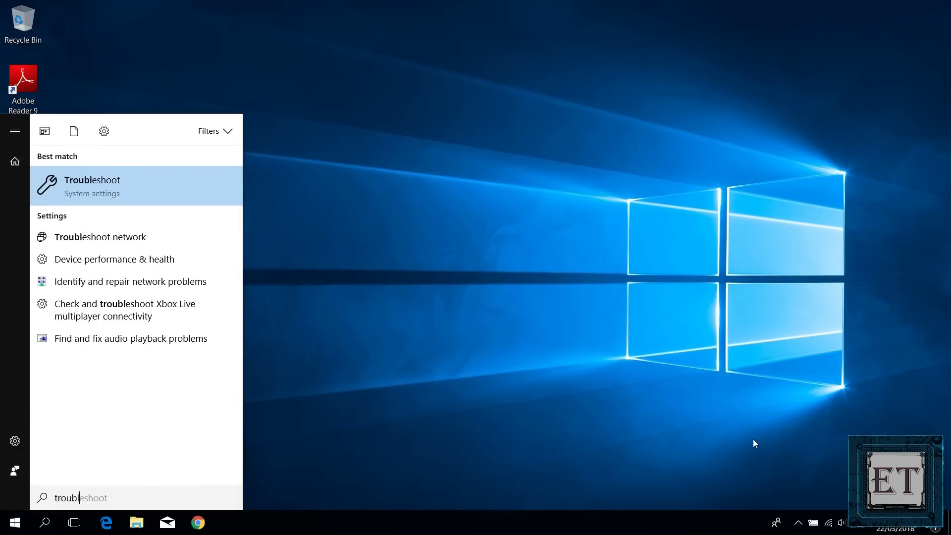
{"action": "type", "text": "eshoo"}
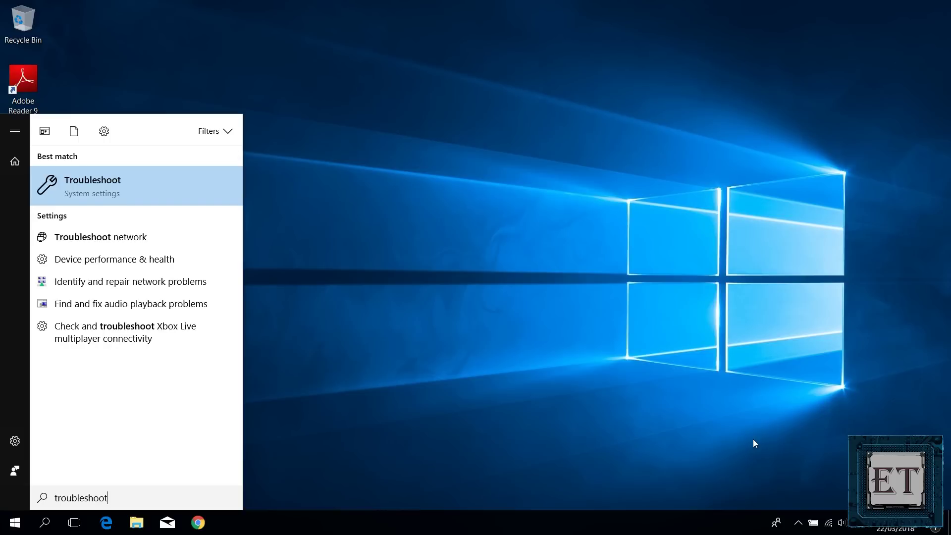
{"action": "left_click", "coordinate": [92, 185]}
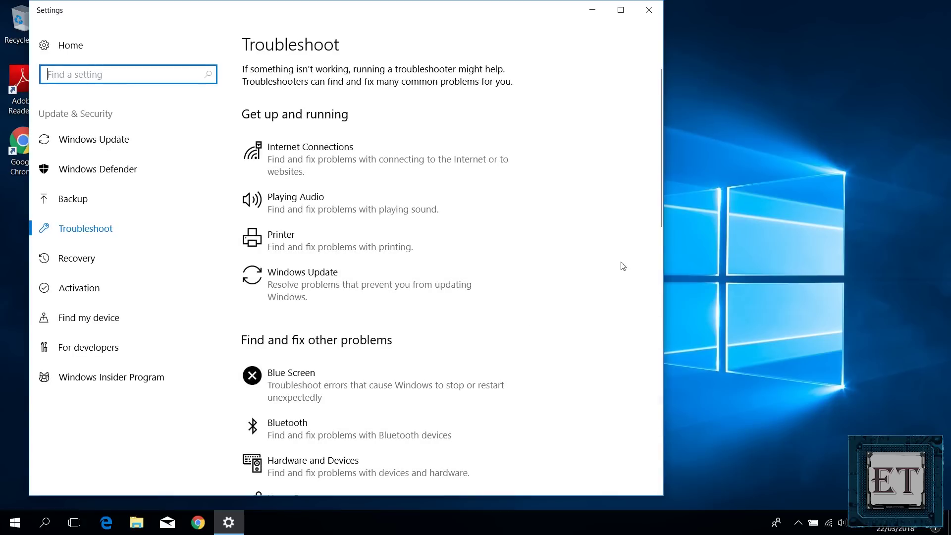
{"action": "left_click_drag", "start_coordinate": [659, 219], "coordinate": [661, 282]}
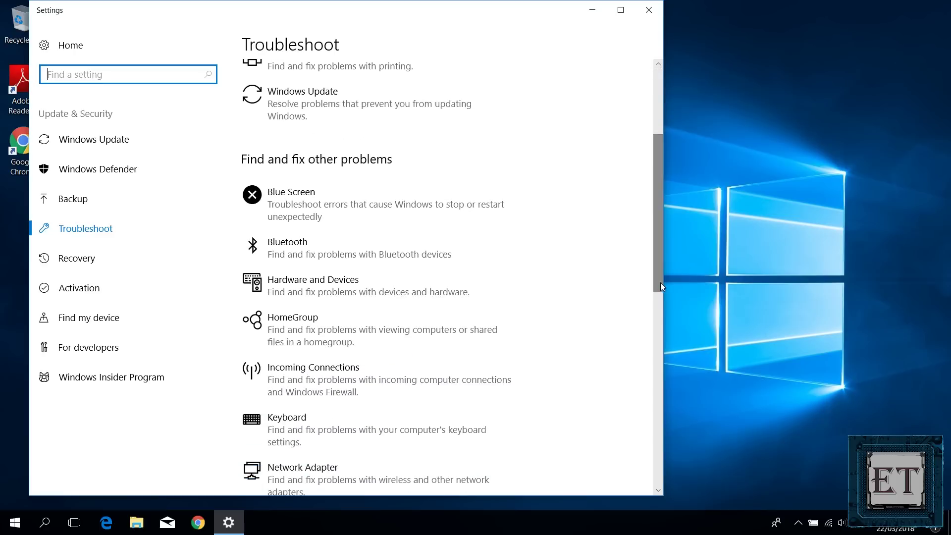
{"action": "left_click", "coordinate": [318, 289]}
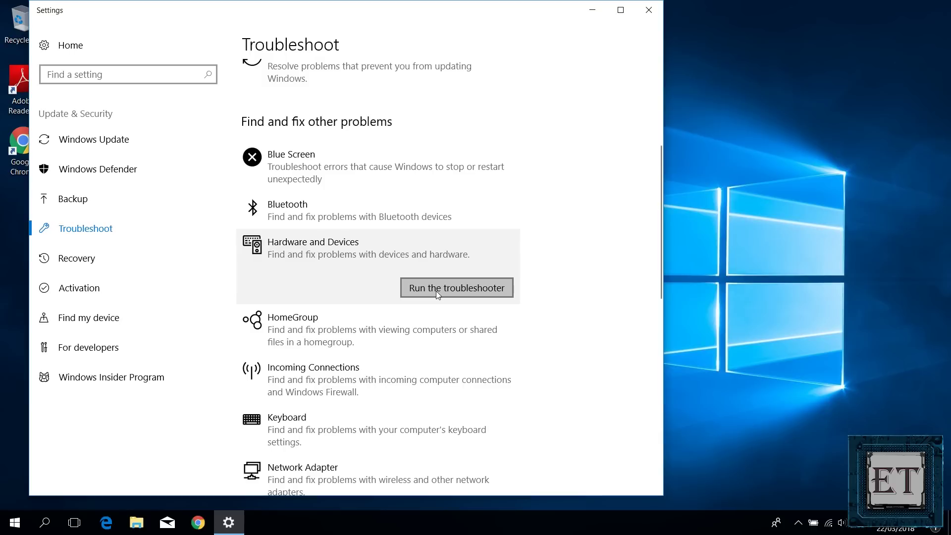
{"action": "left_click", "coordinate": [449, 290]}
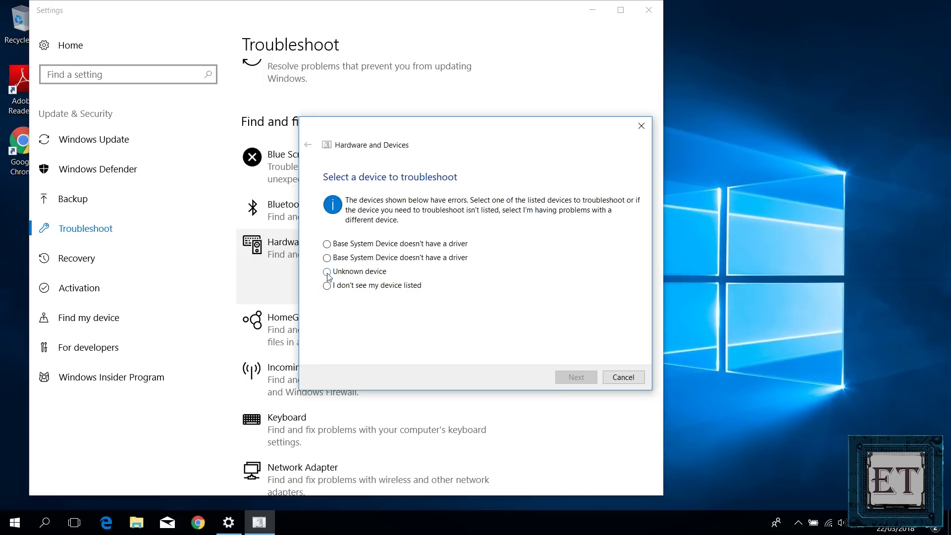
Pick Unknown device in the troubleshooter and continue to its diagnosis.
{"action": "left_click", "coordinate": [327, 272]}
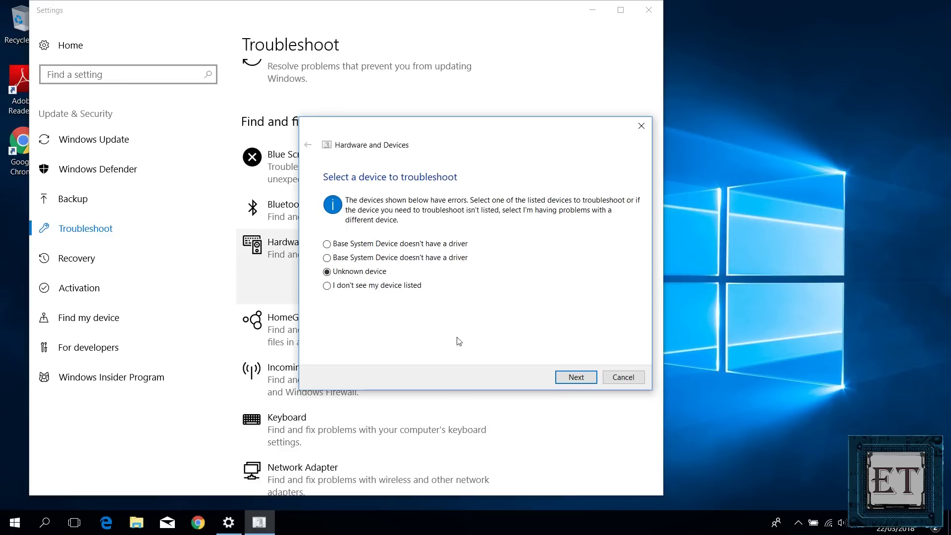
{"action": "left_click", "coordinate": [580, 380]}
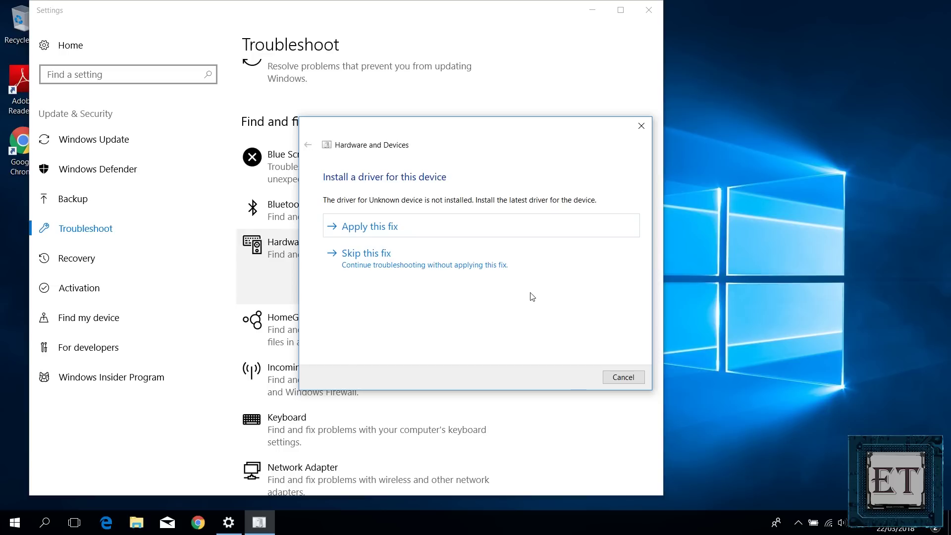
Apply the Unknown device driver fix, check for updated drivers, and step the troubleshooter to completion.
{"action": "left_click", "coordinate": [454, 228]}
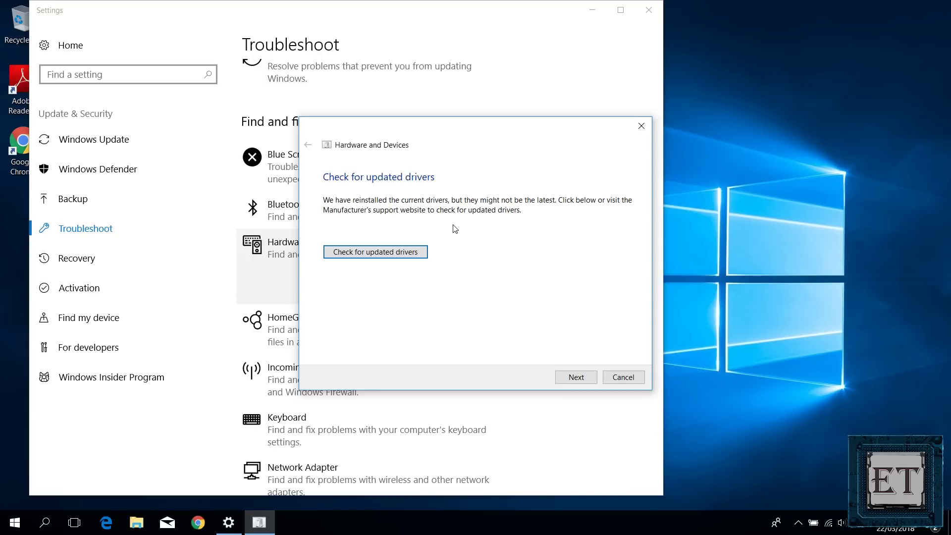
{"action": "left_click", "coordinate": [384, 255]}
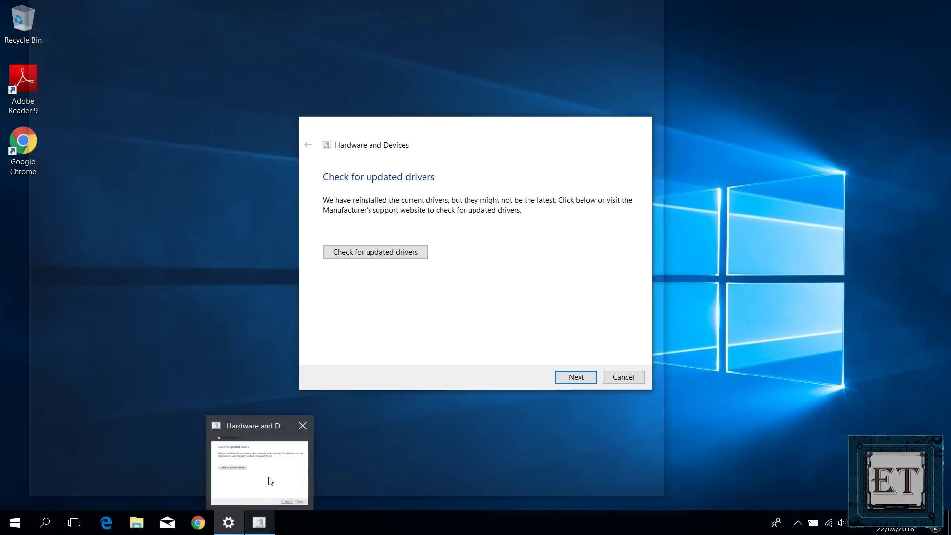
{"action": "left_click", "coordinate": [270, 481]}
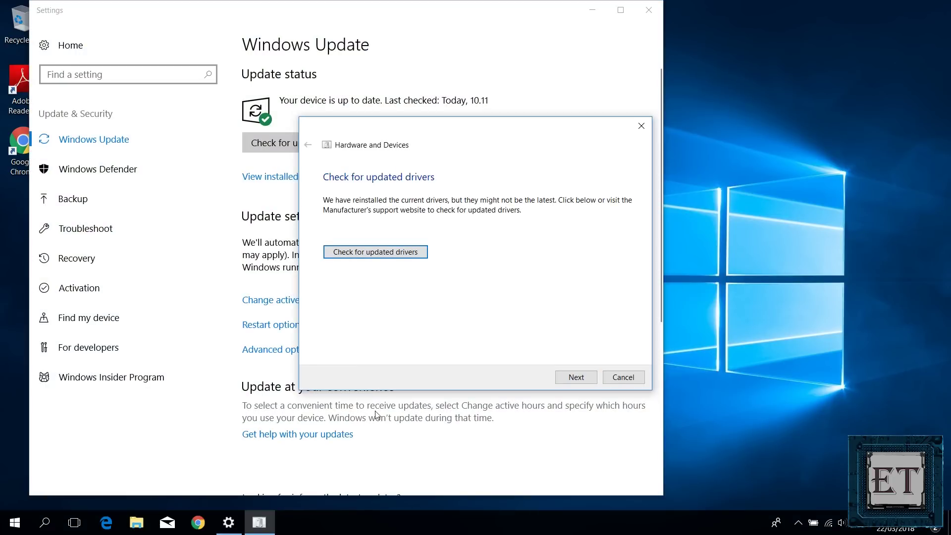
{"action": "left_click", "coordinate": [576, 378]}
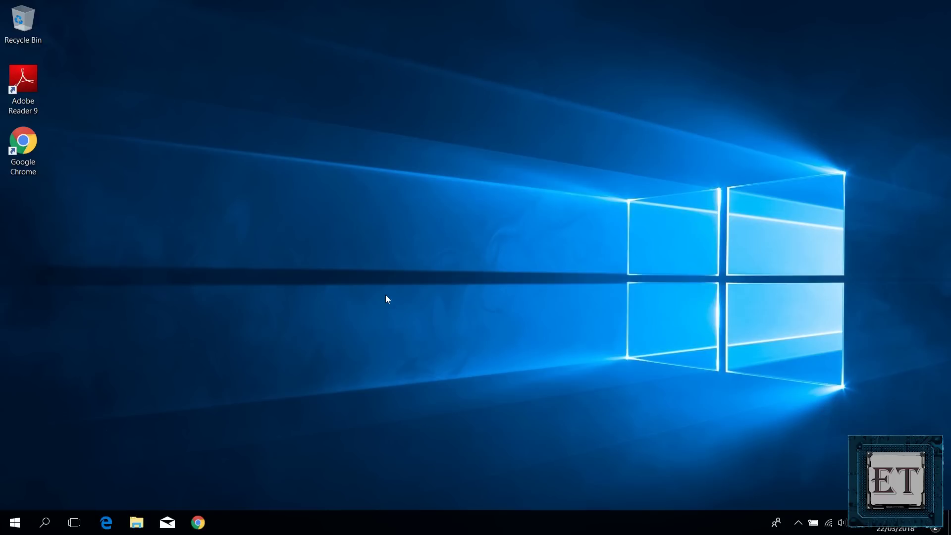
Open Device Manager and expand Universal Serial Bus controllers to show the hubs and host controllers.
{"action": "key", "text": "super"}
{"action": "type", "text": "device mana"}
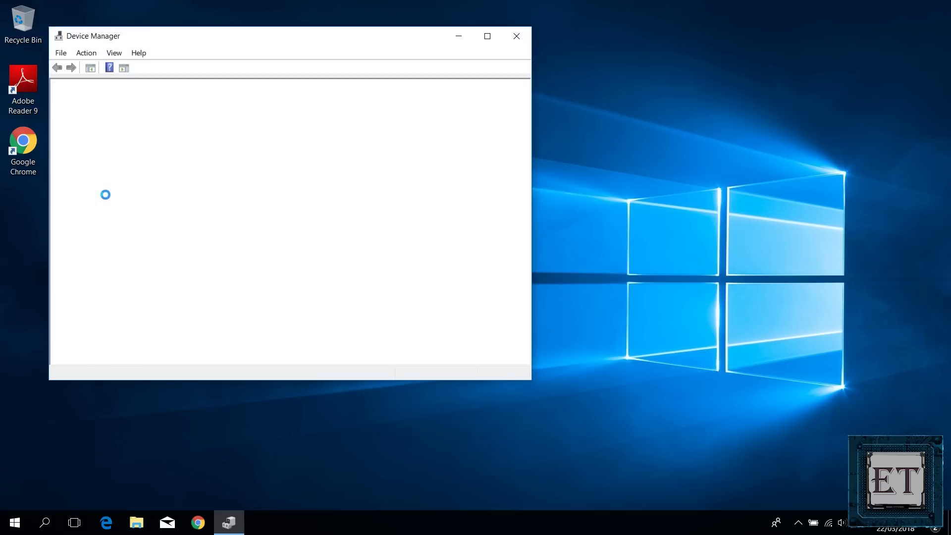
{"action": "scroll", "coordinate": [385, 334], "scroll_direction": "down", "scroll_amount": 3}
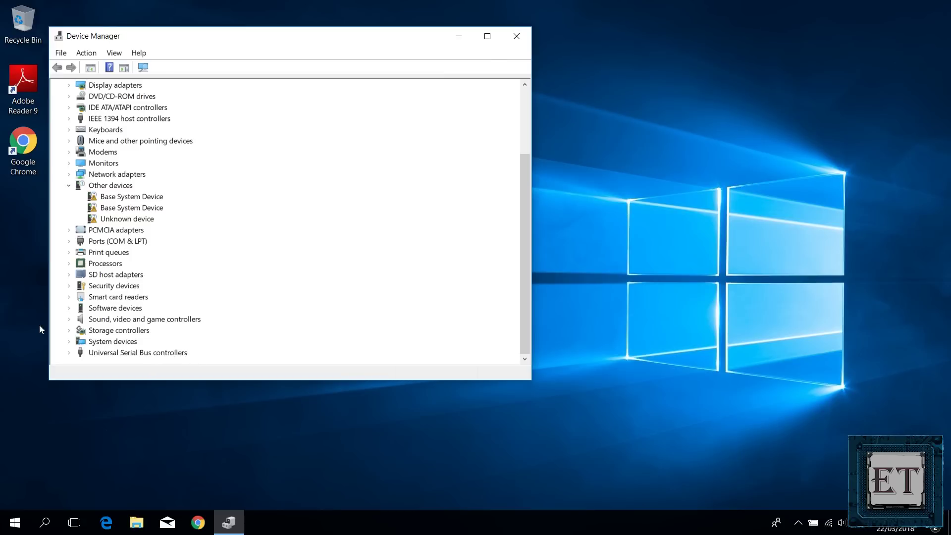
{"action": "left_click", "coordinate": [69, 352]}
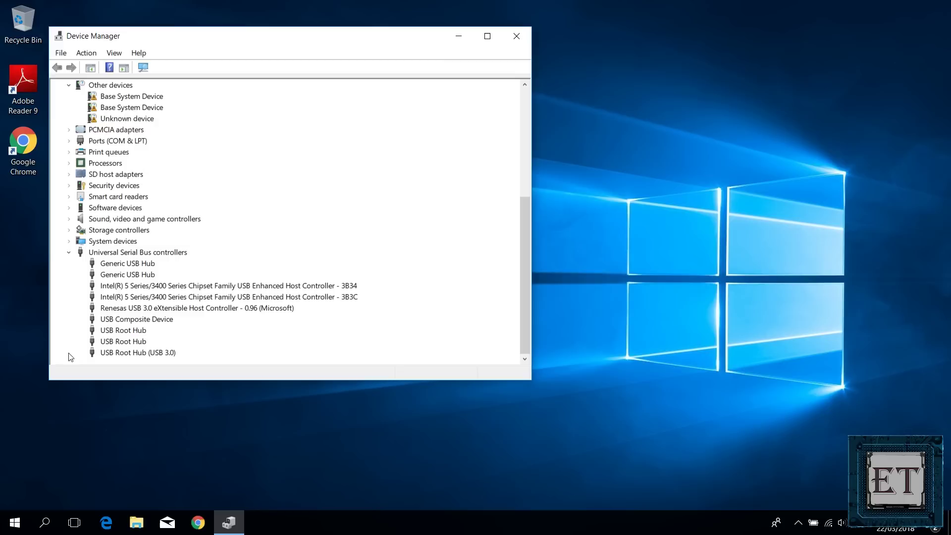
Automatically search for an updated driver for the first Generic USB Hub, then dismiss the result.
{"action": "left_click", "coordinate": [133, 267]}
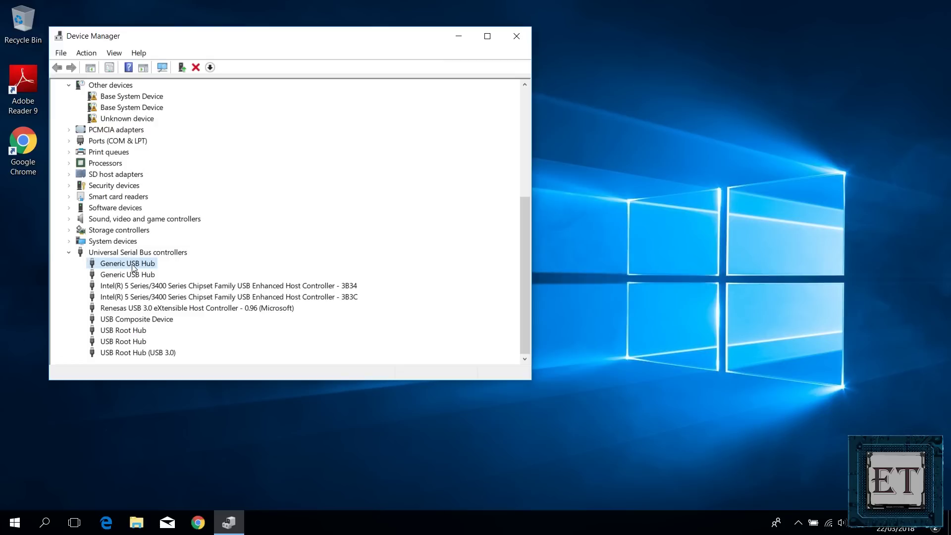
{"action": "right_click", "coordinate": [132, 265]}
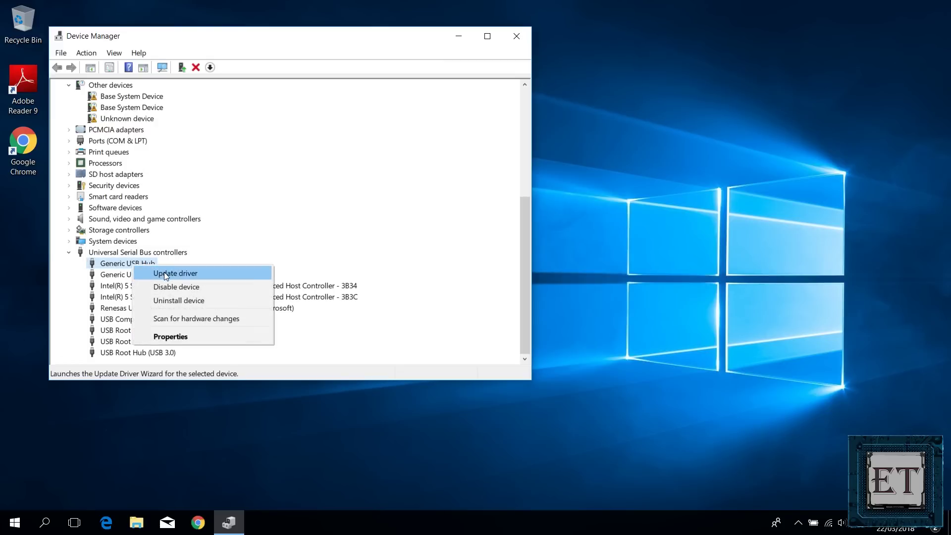
{"action": "left_click", "coordinate": [165, 273]}
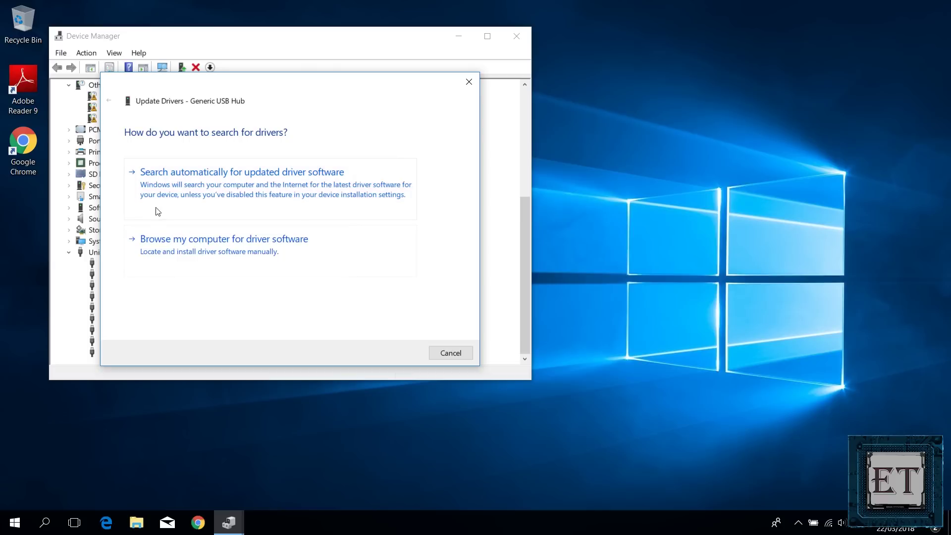
{"action": "left_click", "coordinate": [193, 198]}
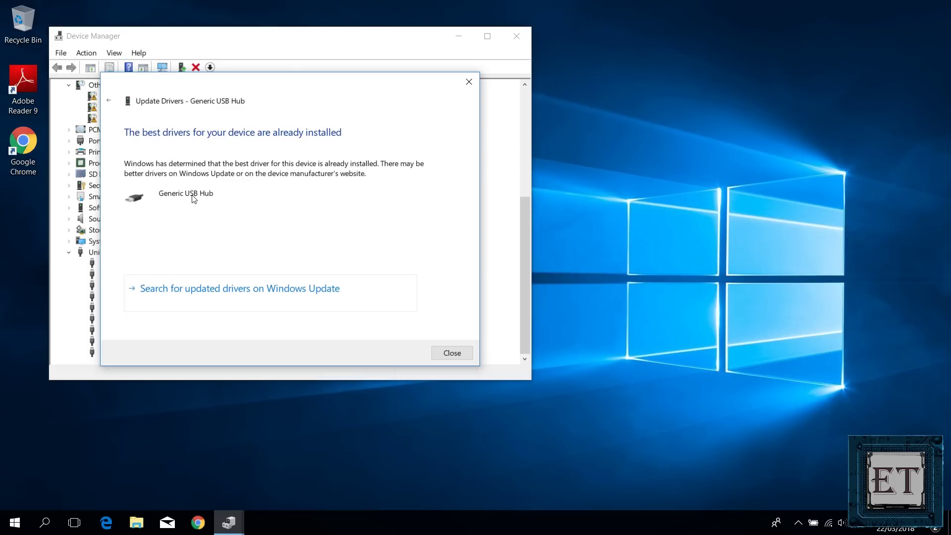
{"action": "key", "text": "Escape"}
Automatically search for an updated driver for the second Generic USB Hub.
{"action": "right_click", "coordinate": [124, 271]}
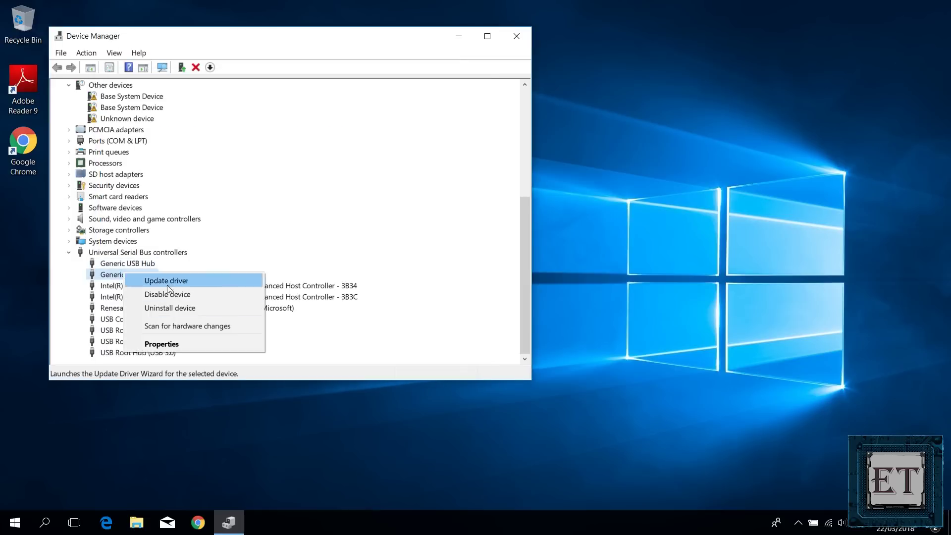
{"action": "left_click", "coordinate": [167, 278]}
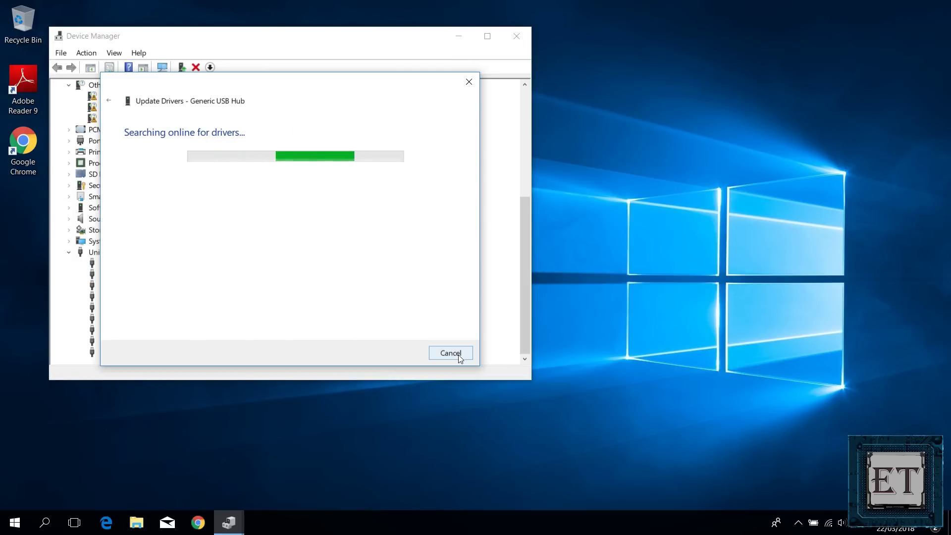
{"action": "left_click", "coordinate": [450, 352]}
{"action": "right_click", "coordinate": [126, 272]}
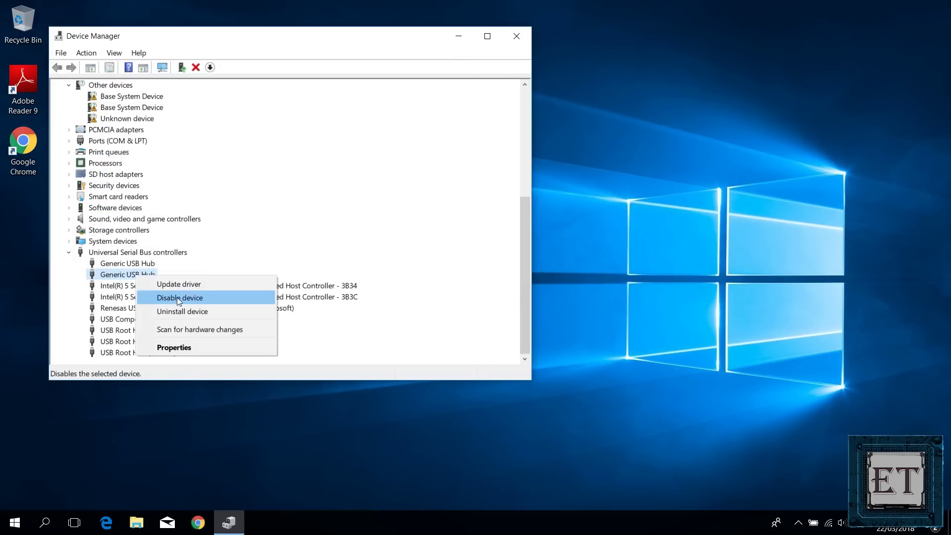
{"action": "left_click", "coordinate": [179, 281]}
{"action": "left_click", "coordinate": [240, 198]}
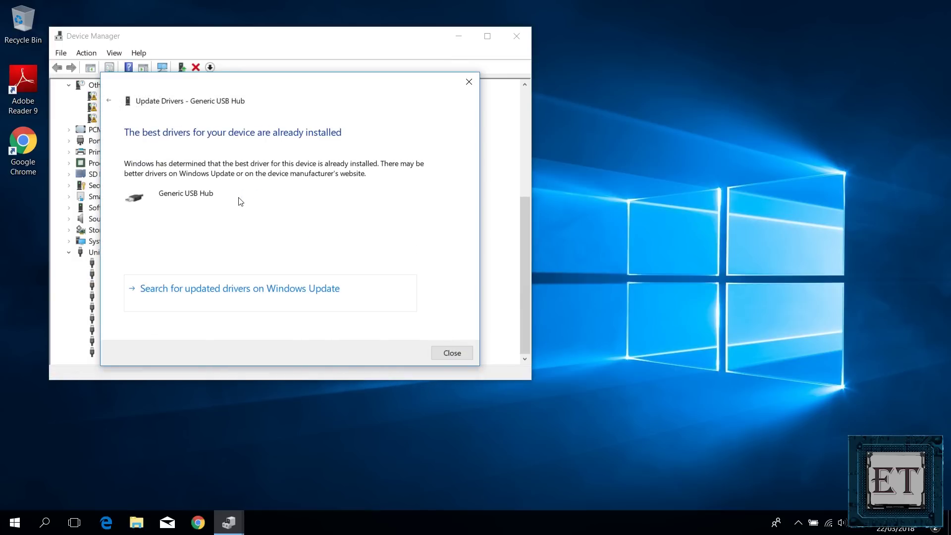
{"action": "key", "text": "Escape"}
Run automatic driver updates for the first two USB Root Hubs, closing each result.
{"action": "left_click", "coordinate": [135, 331]}
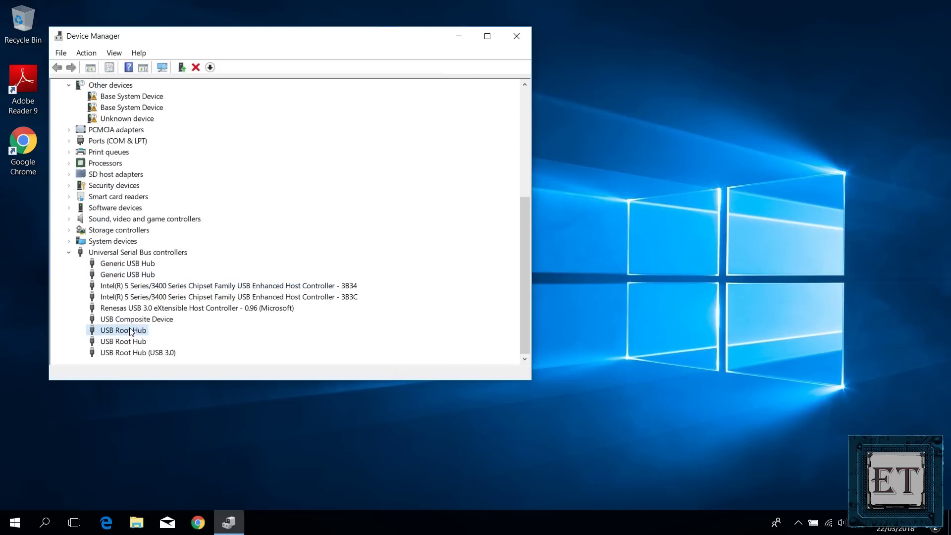
{"action": "right_click", "coordinate": [135, 331]}
{"action": "left_click", "coordinate": [183, 340]}
{"action": "left_click", "coordinate": [225, 198]}
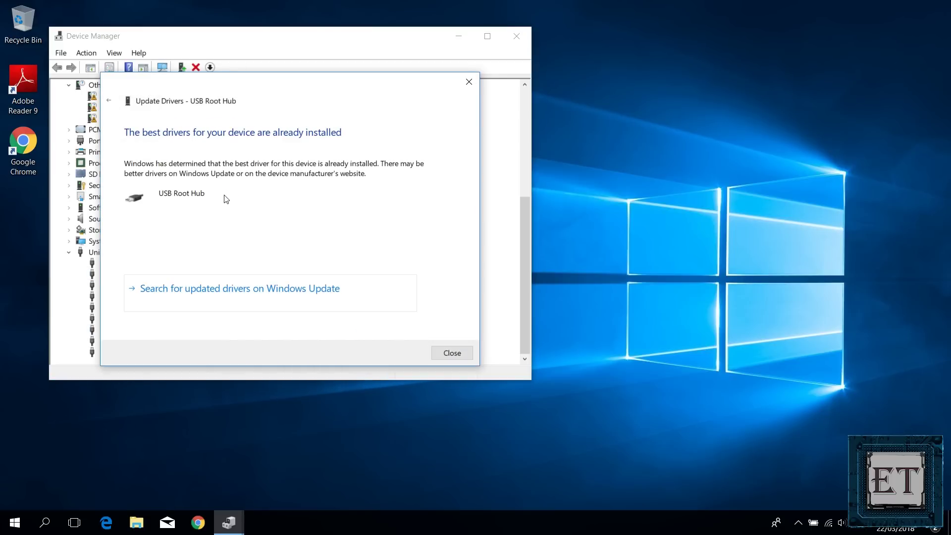
{"action": "left_click", "coordinate": [451, 353]}
{"action": "right_click", "coordinate": [141, 342]}
{"action": "left_click", "coordinate": [184, 351]}
{"action": "left_click", "coordinate": [242, 197]}
{"action": "left_click", "coordinate": [450, 353]}
Run an automatic driver update for USB Root Hub (USB 3.0) and close the result.
{"action": "right_click", "coordinate": [169, 354]}
{"action": "left_click", "coordinate": [199, 366]}
{"action": "left_click", "coordinate": [235, 177]}
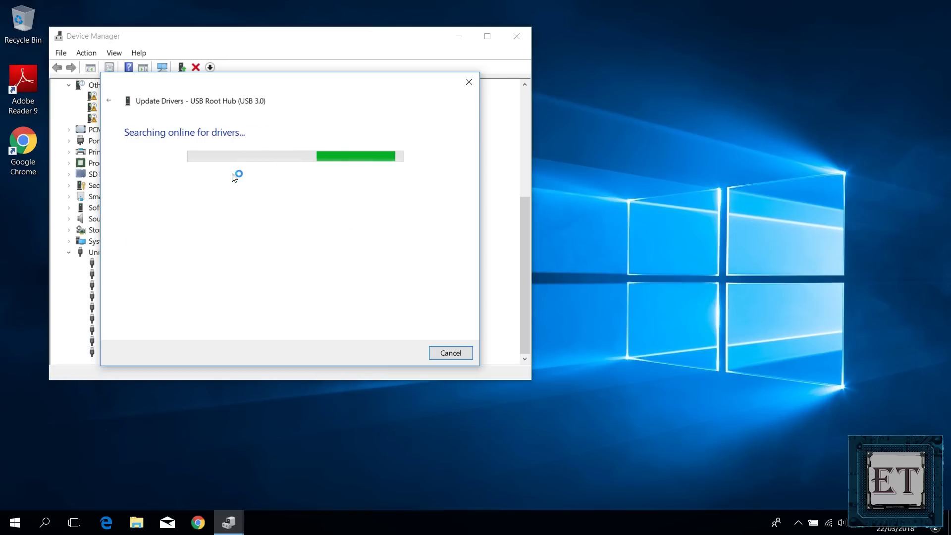
{"action": "left_click", "coordinate": [451, 353]}
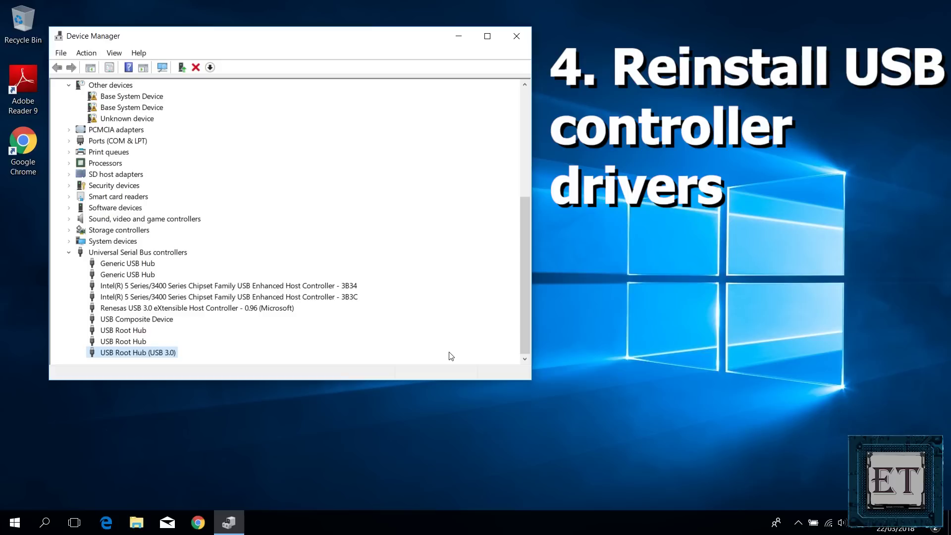
Uninstall both Generic USB Hub devices, confirming each removal.
{"action": "left_click", "coordinate": [121, 267]}
{"action": "right_click", "coordinate": [120, 266]}
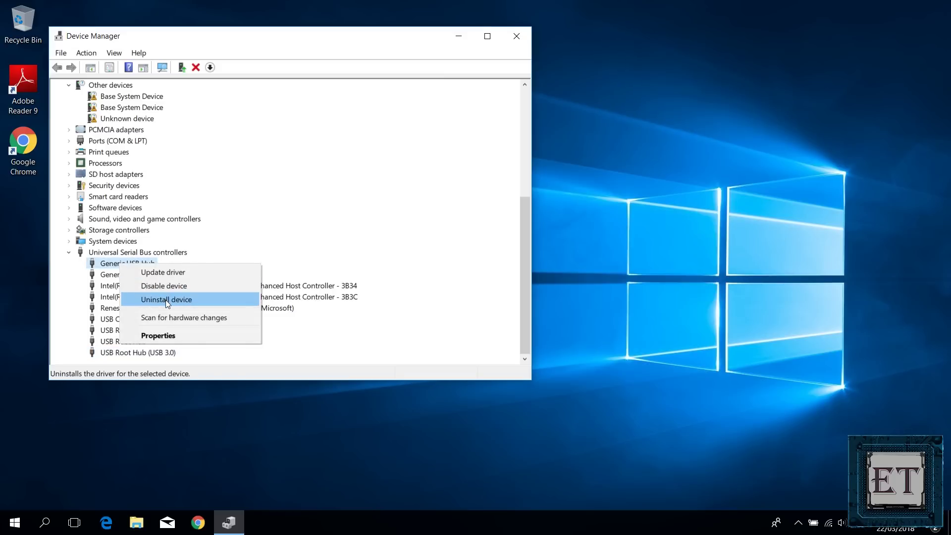
{"action": "left_click", "coordinate": [168, 300]}
{"action": "left_click", "coordinate": [497, 311]}
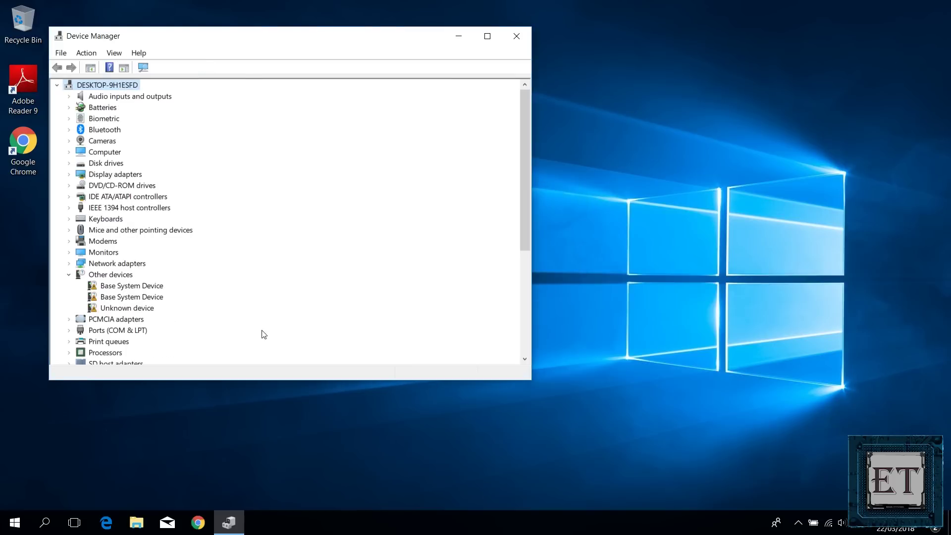
{"action": "right_click", "coordinate": [148, 274]}
{"action": "left_click", "coordinate": [185, 310]}
{"action": "left_click", "coordinate": [492, 311]}
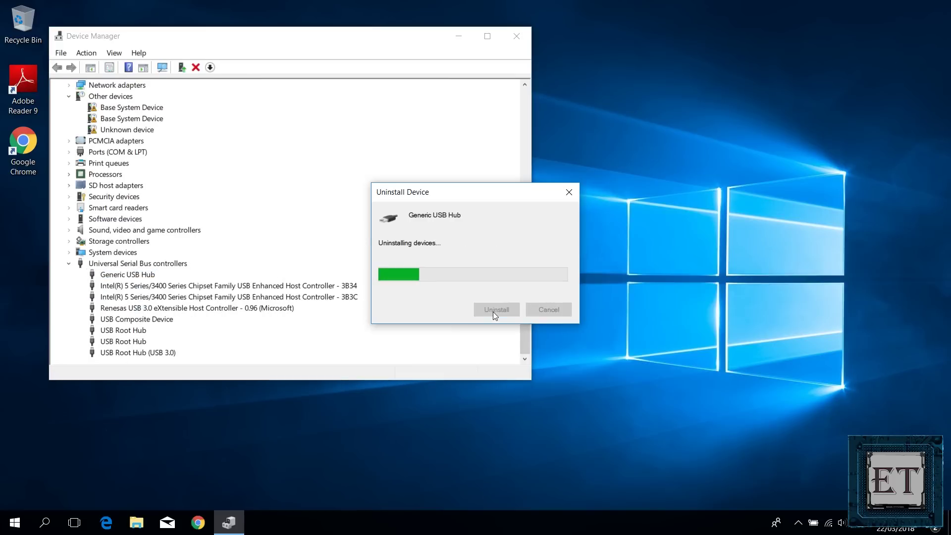
Uninstall the three USB Root Hub devices, confirming each removal.
{"action": "scroll", "coordinate": [526, 337], "scroll_direction": "down", "scroll_amount": 4}
{"action": "right_click", "coordinate": [123, 330]}
{"action": "left_click", "coordinate": [165, 364]}
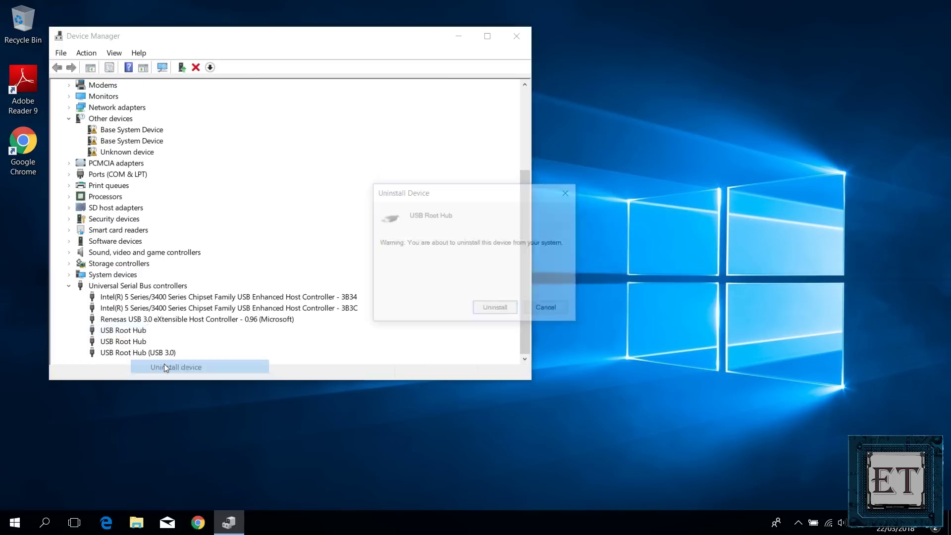
{"action": "left_click", "coordinate": [496, 305]}
{"action": "scroll", "coordinate": [527, 338], "scroll_direction": "down", "scroll_amount": 4}
{"action": "right_click", "coordinate": [126, 343]}
{"action": "left_click", "coordinate": [167, 378]}
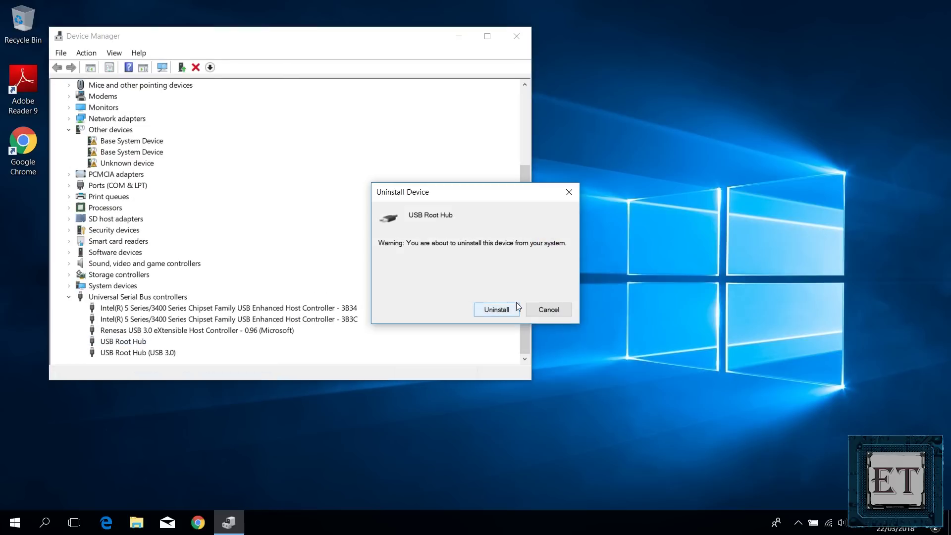
{"action": "left_click", "coordinate": [496, 307]}
{"action": "scroll", "coordinate": [527, 335], "scroll_direction": "down", "scroll_amount": 4}
{"action": "right_click", "coordinate": [158, 350]}
{"action": "left_click", "coordinate": [186, 385]}
{"action": "left_click", "coordinate": [493, 308]}
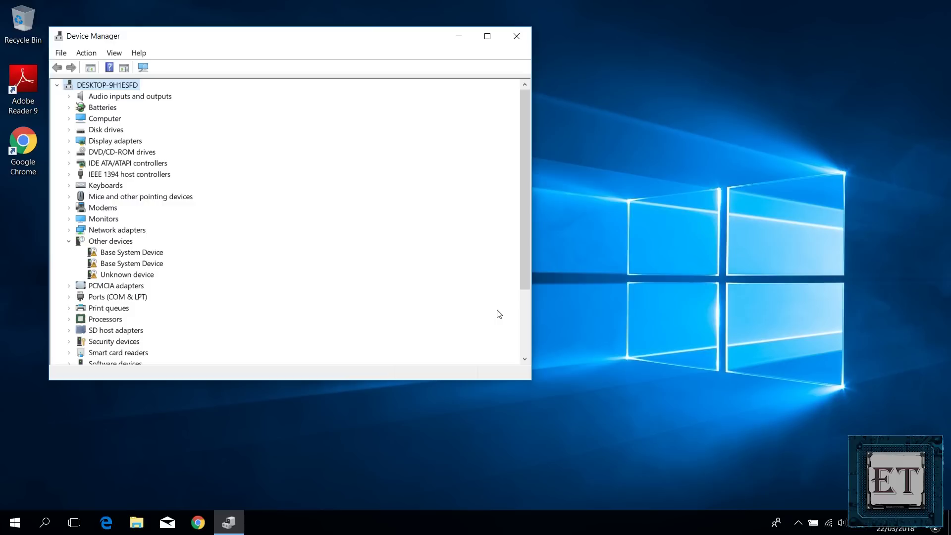
Scan for hardware changes and confirm the Generic USB Hubs and USB Root Hubs reappear.
{"action": "left_click", "coordinate": [95, 57]}
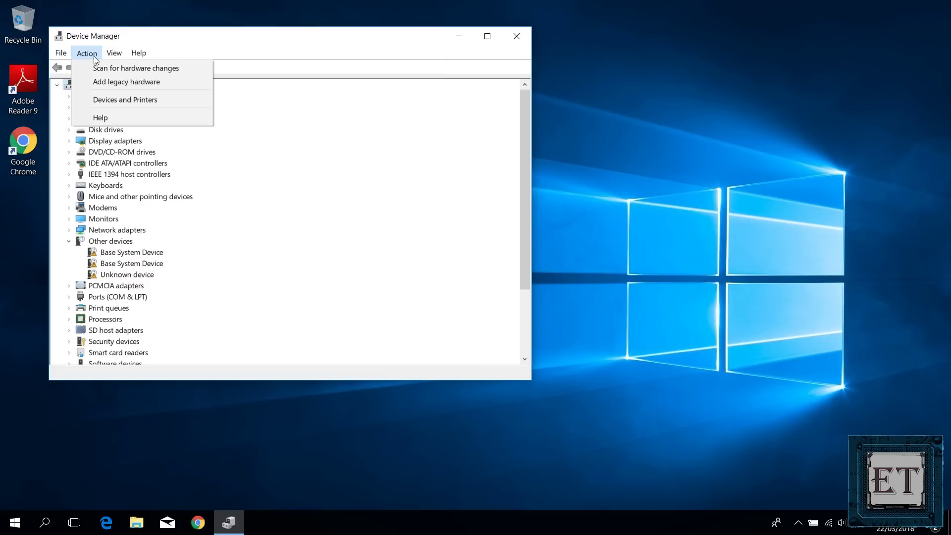
{"action": "left_click", "coordinate": [112, 68]}
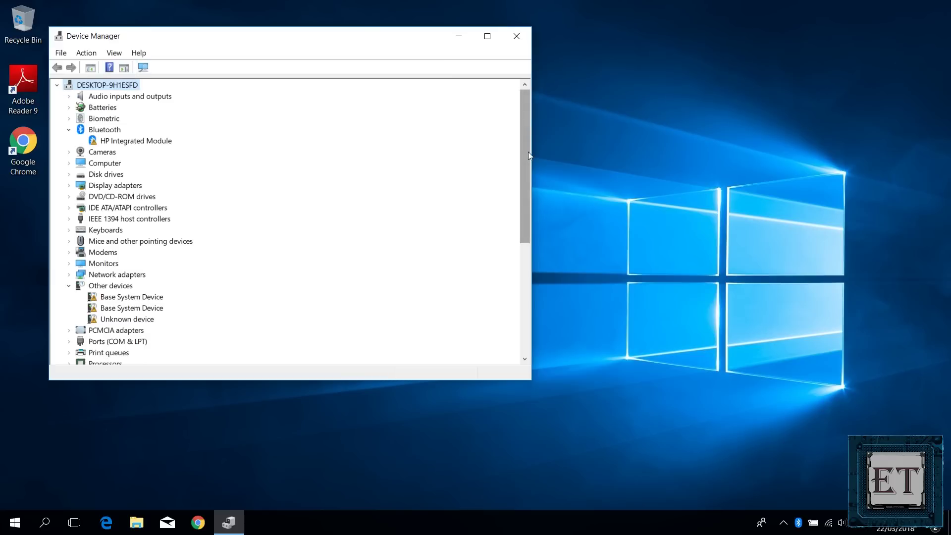
{"action": "left_click_drag", "start_coordinate": [525, 153], "coordinate": [525, 287]}
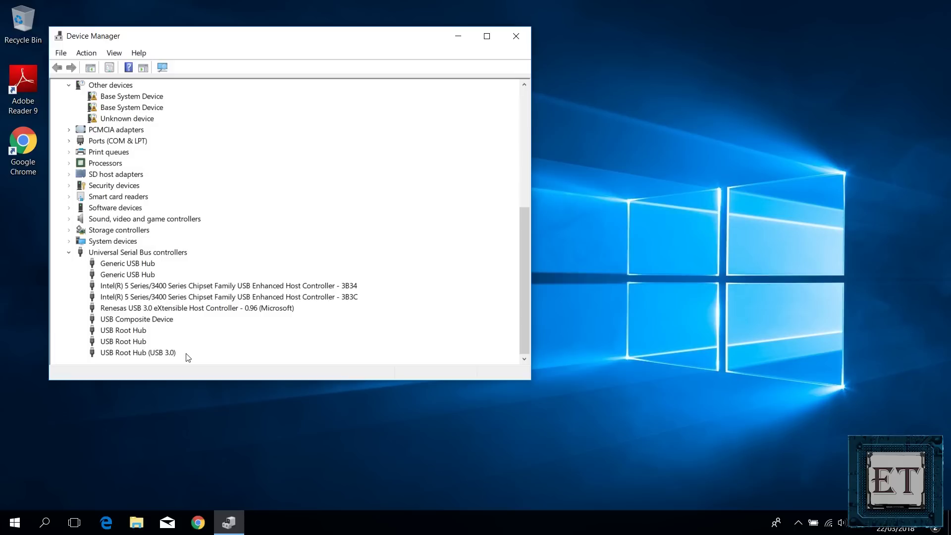
Close Device Manager with Alt+F4.
{"action": "key", "text": "alt+F4"}
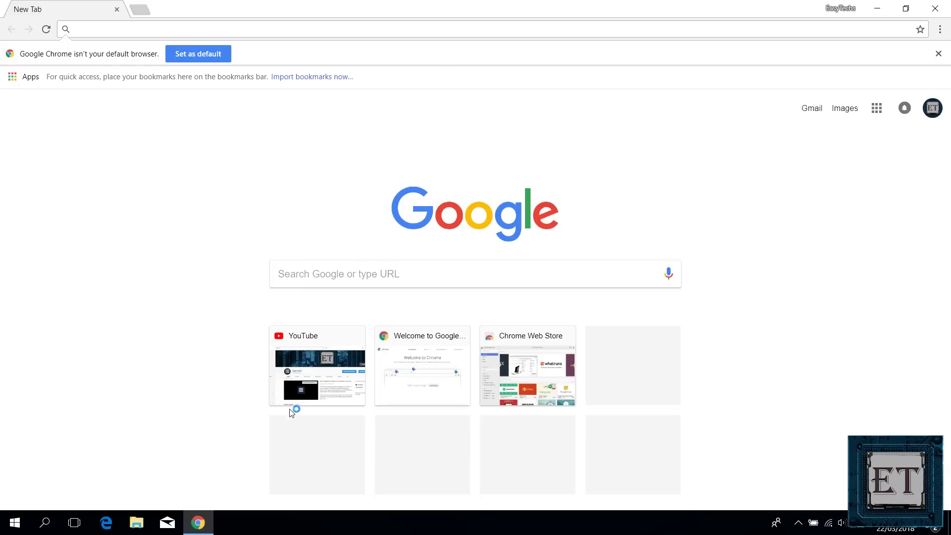
Google 'hp elitebook 8540w drivers' and open the support.hp.com EliteBook 8540w Software and Drivers page.
{"action": "left_click", "coordinate": [297, 29]}
{"action": "type", "text": "hp eliteboo"}
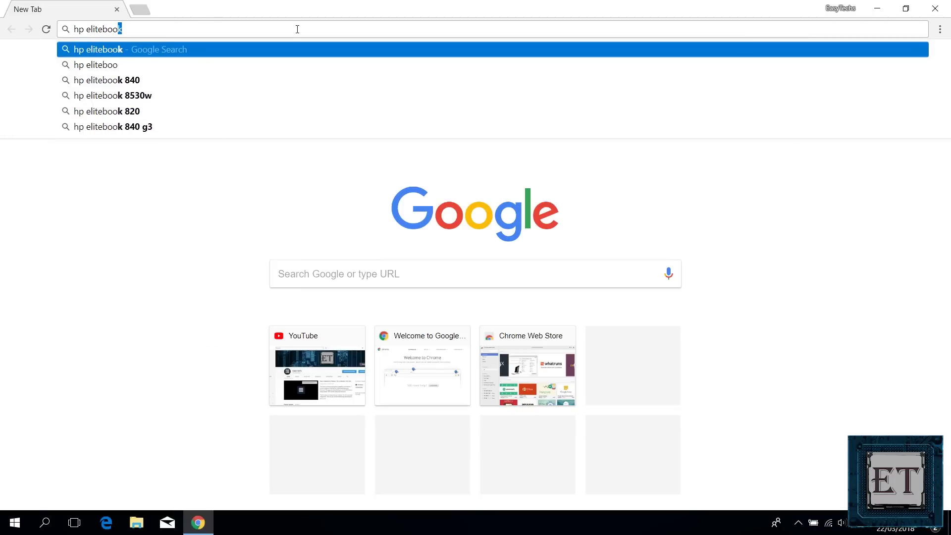
{"action": "type", "text": "k 8540w drivers"}
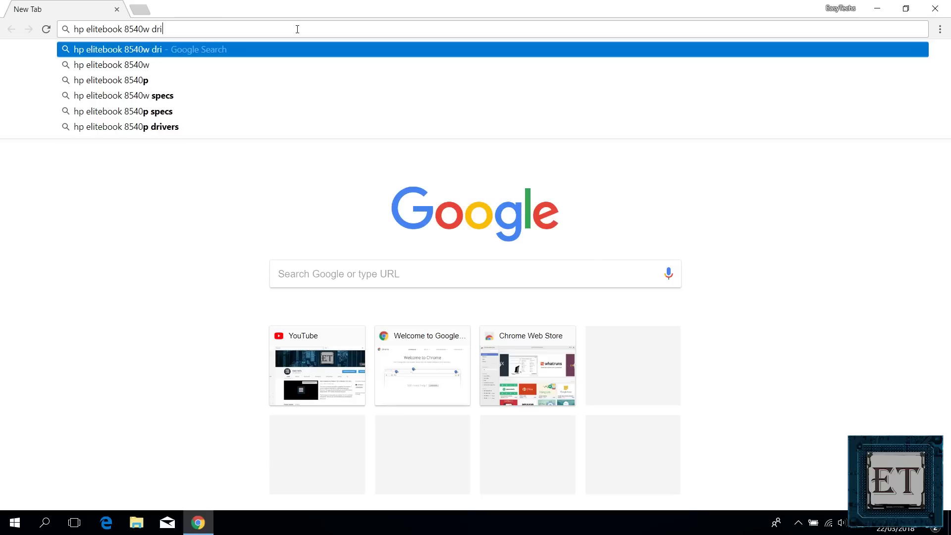
{"action": "key", "text": "Return"}
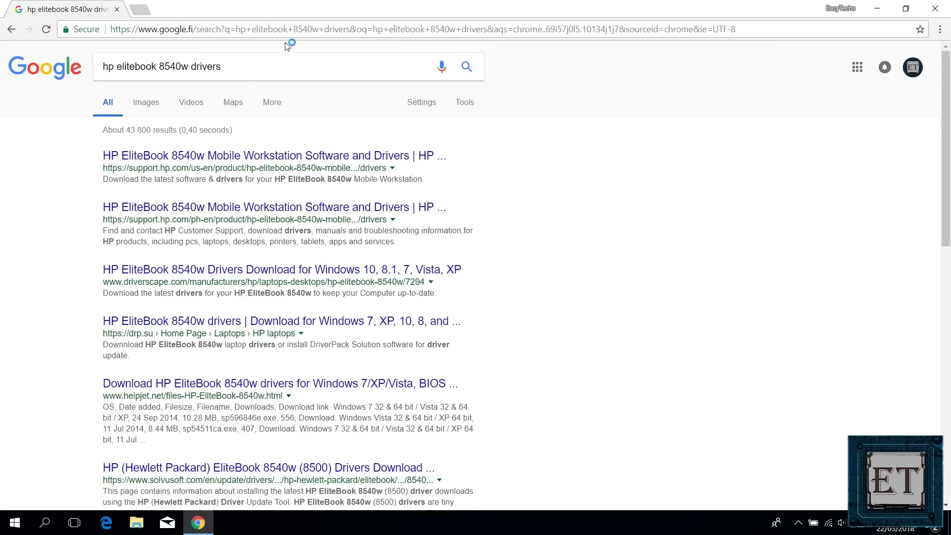
{"action": "left_click", "coordinate": [209, 158]}
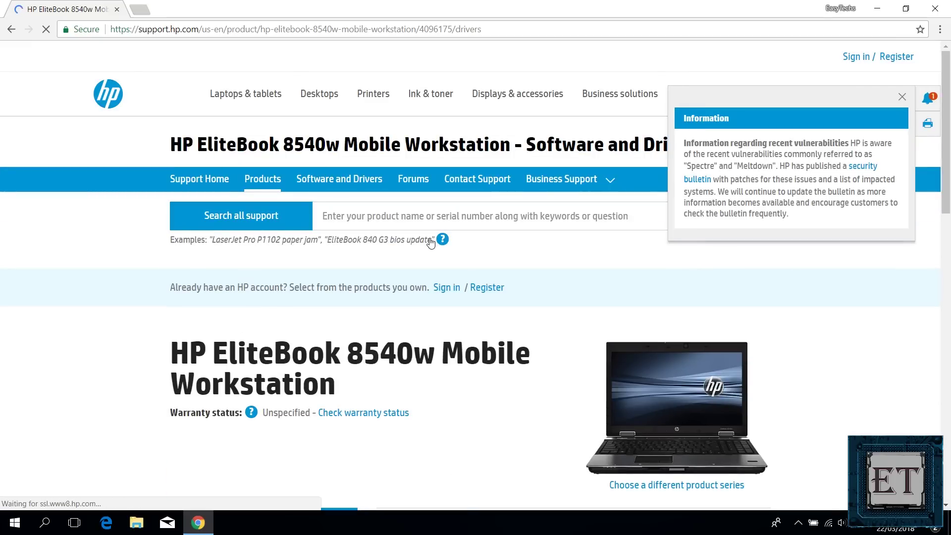
Load the software and driver downloads for the EliteBook 8540w.
{"action": "left_click_drag", "start_coordinate": [949, 196], "coordinate": [949, 256]}
{"action": "scroll", "coordinate": [396, 327], "scroll_direction": "down", "scroll_amount": 2}
{"action": "left_click", "coordinate": [397, 321]}
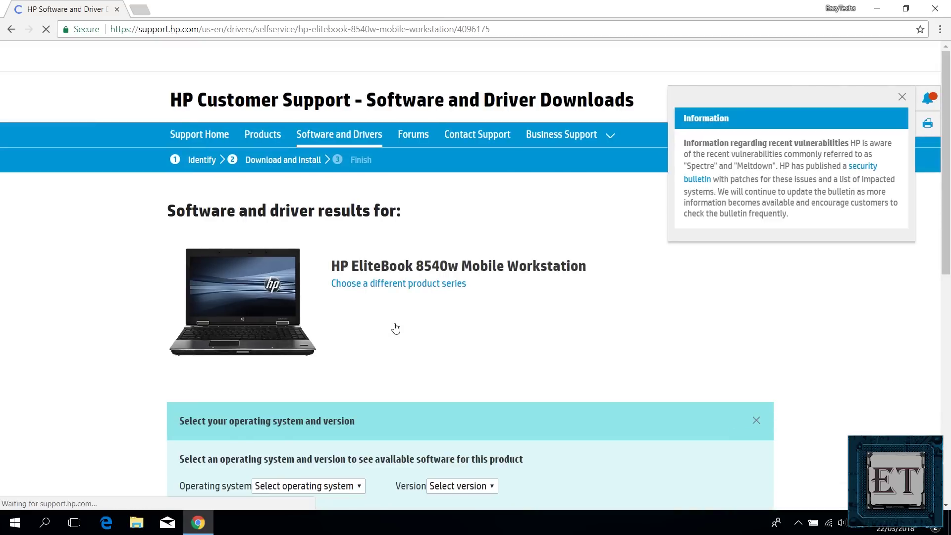
Set the operating system to Windows, version Windows 7 (64-bit), and apply the change.
{"action": "scroll", "coordinate": [394, 327], "scroll_direction": "down", "scroll_amount": 2}
{"action": "left_click", "coordinate": [368, 396]}
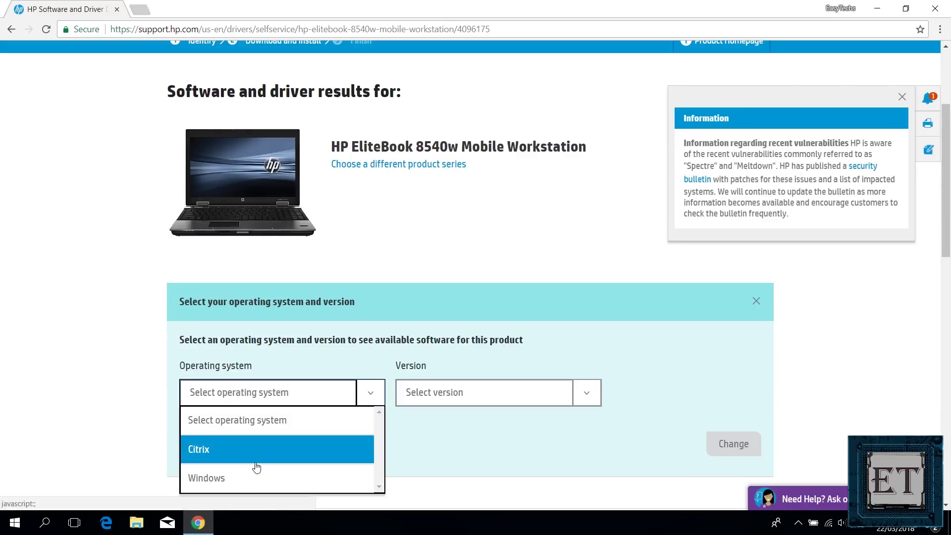
{"action": "left_click", "coordinate": [246, 480]}
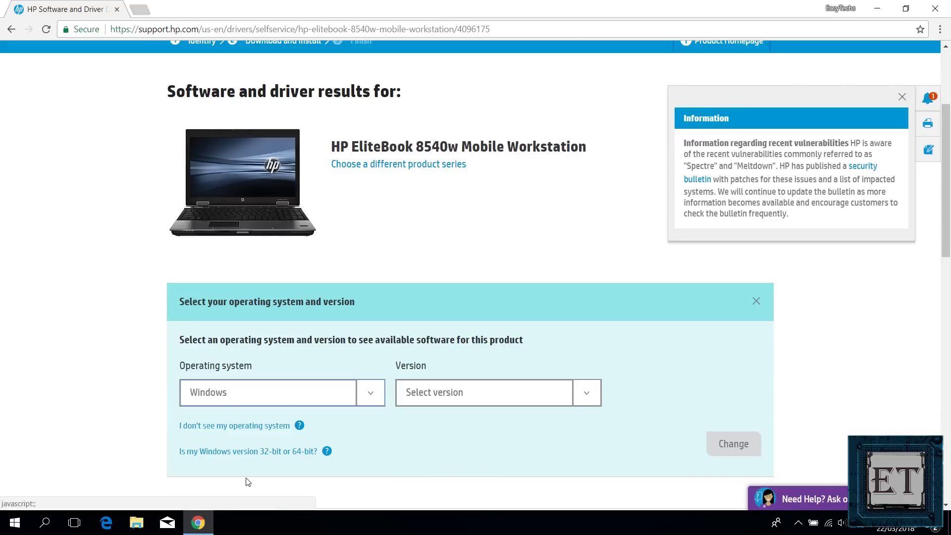
{"action": "left_click", "coordinate": [599, 397]}
{"action": "scroll", "coordinate": [600, 399], "scroll_direction": "down", "scroll_amount": 2}
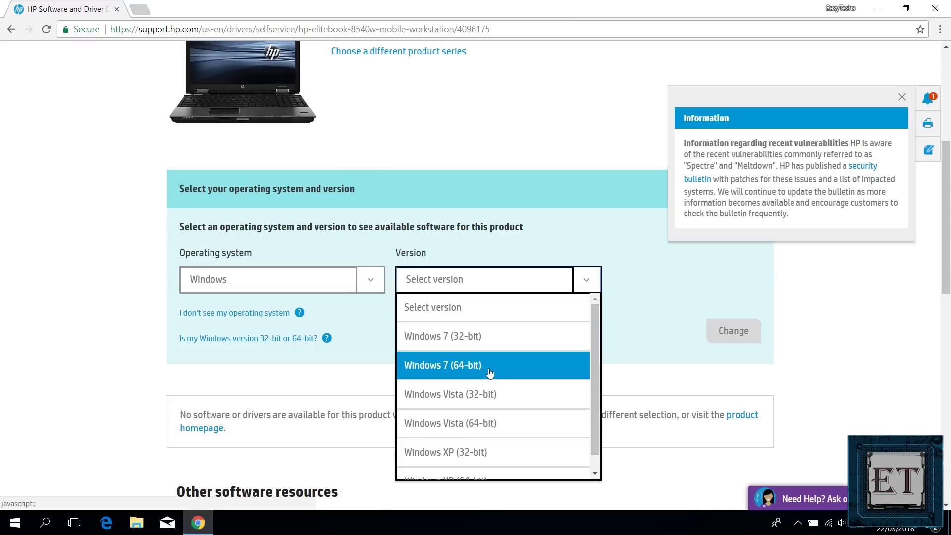
{"action": "left_click", "coordinate": [466, 369]}
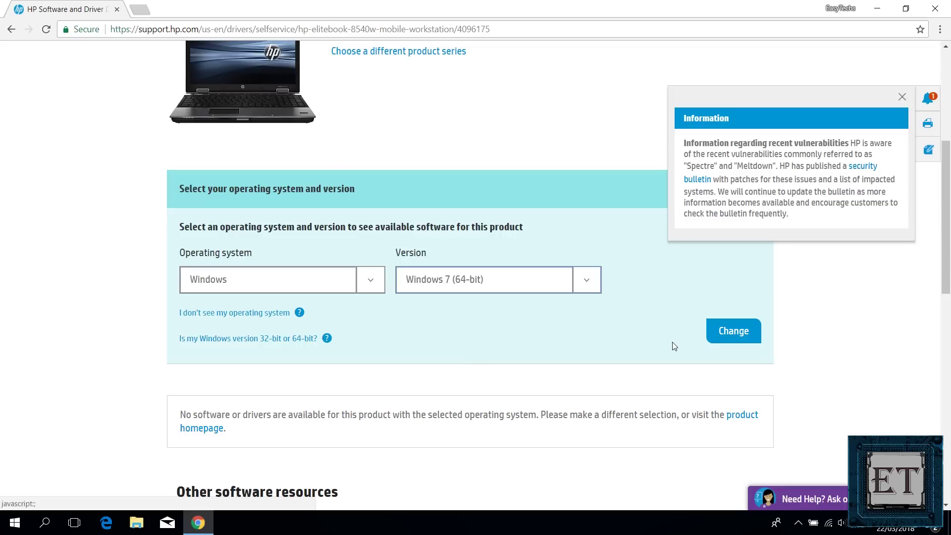
{"action": "left_click", "coordinate": [733, 336]}
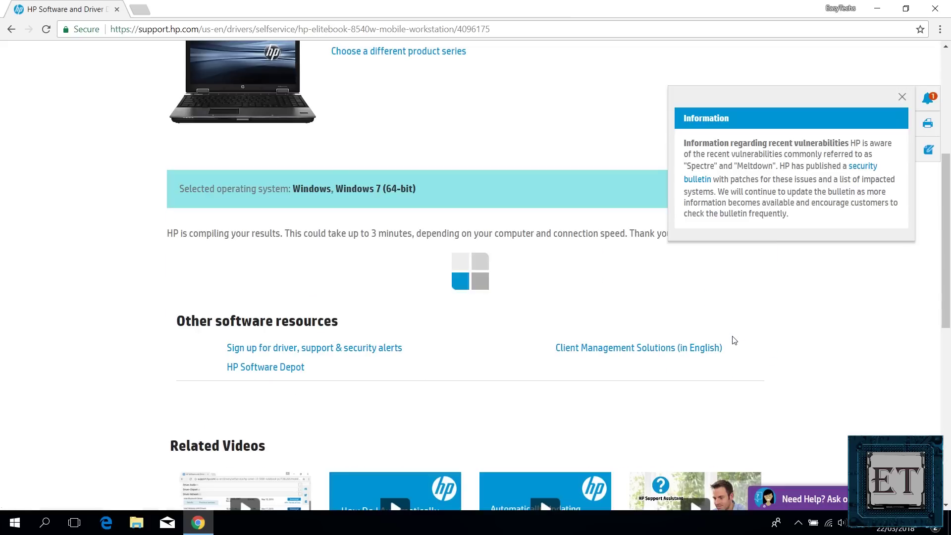
Expand the Firmware category and download the NEC USB 3.0 Controller Firmware Update Utility (sp54705.exe).
{"action": "scroll", "coordinate": [949, 252], "scroll_direction": "down", "scroll_amount": 2}
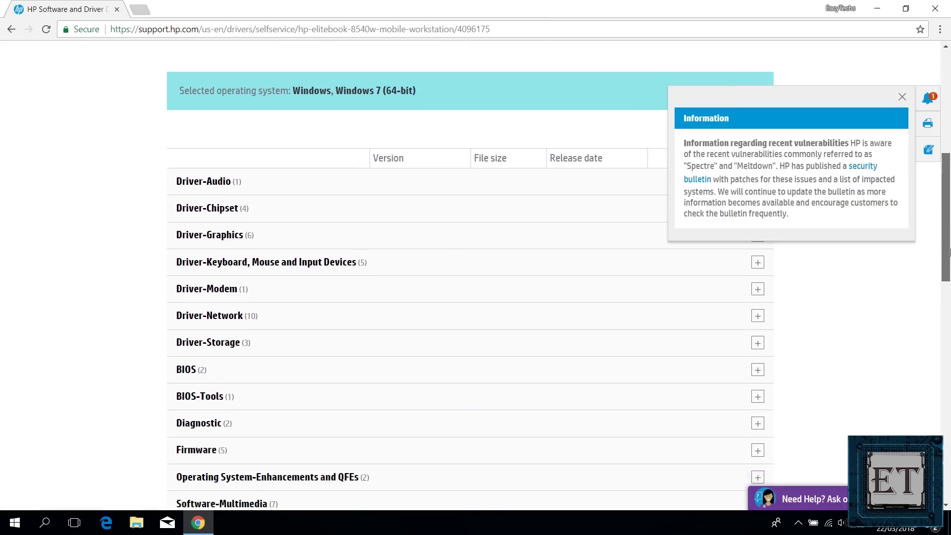
{"action": "scroll", "coordinate": [950, 262], "scroll_direction": "down", "scroll_amount": 1}
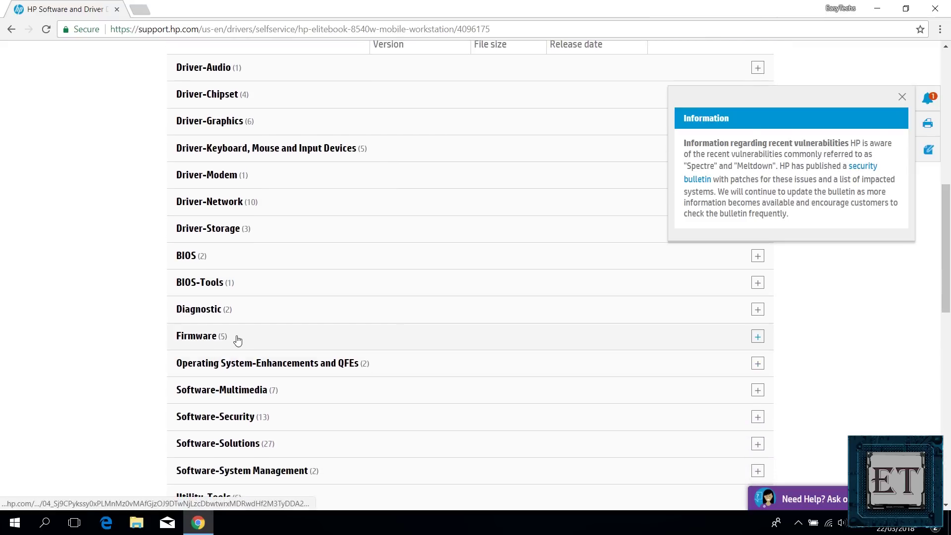
{"action": "left_click", "coordinate": [221, 338]}
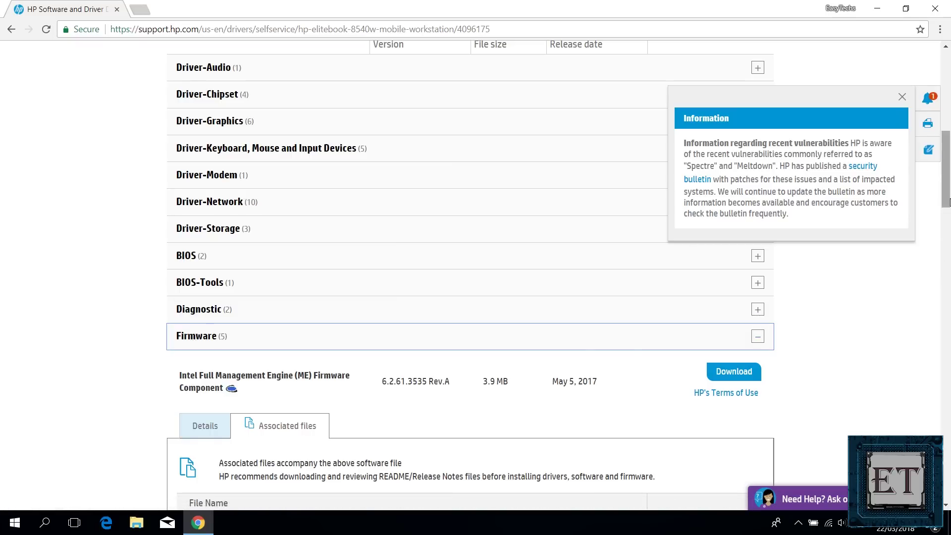
{"action": "left_click_drag", "start_coordinate": [949, 201], "coordinate": [949, 272]}
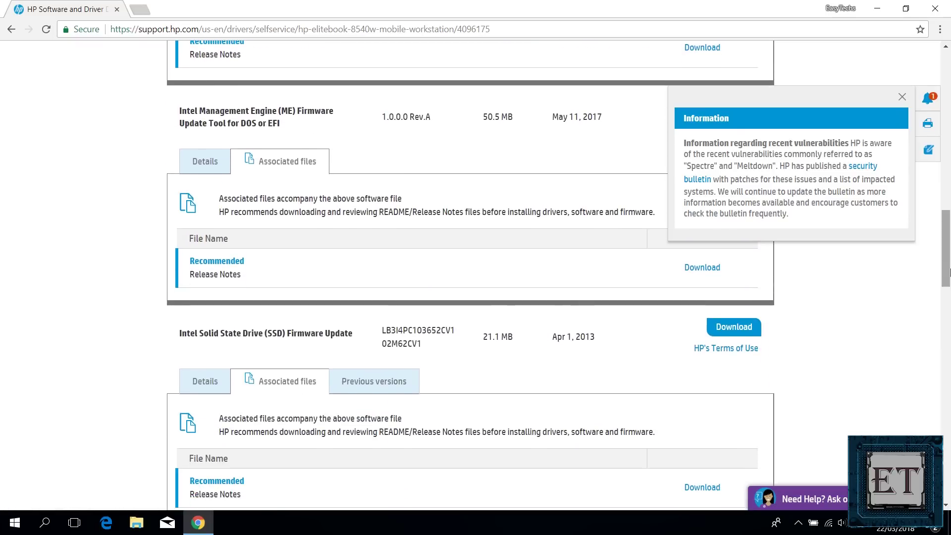
{"action": "scroll", "coordinate": [679, 311], "scroll_direction": "down", "scroll_amount": 5}
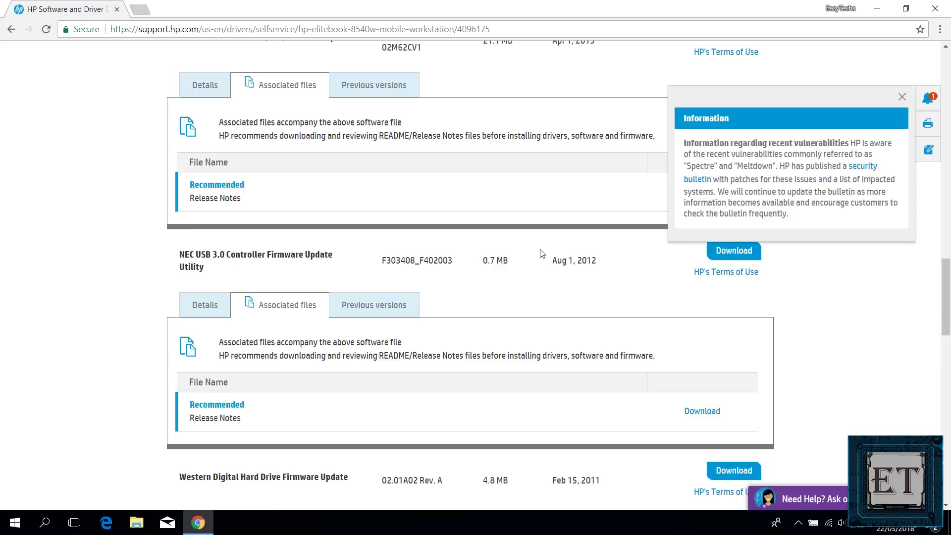
{"action": "left_click", "coordinate": [736, 256]}
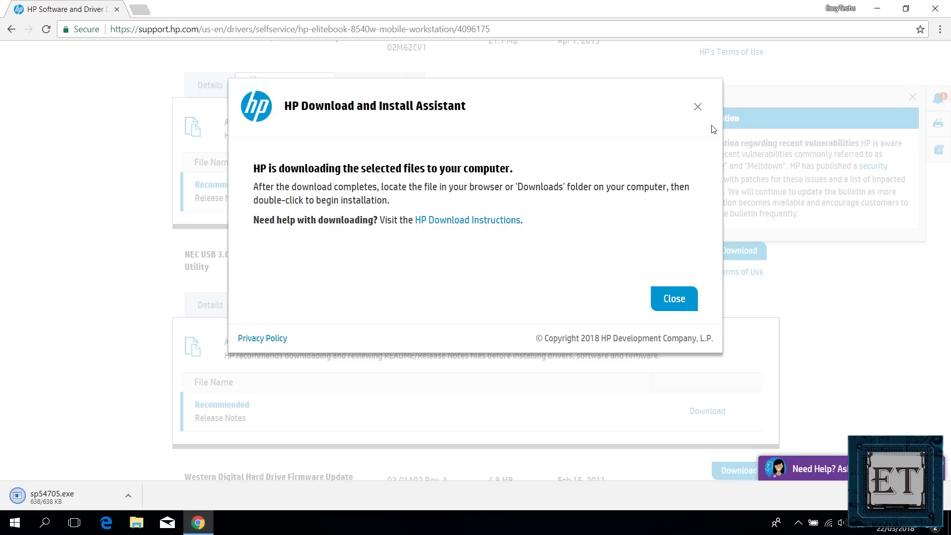
Run sp54705.exe, accept the licence, start the firmware update, and install .NET Framework 3.5.
{"action": "left_click", "coordinate": [699, 107]}
{"action": "left_click", "coordinate": [66, 498]}
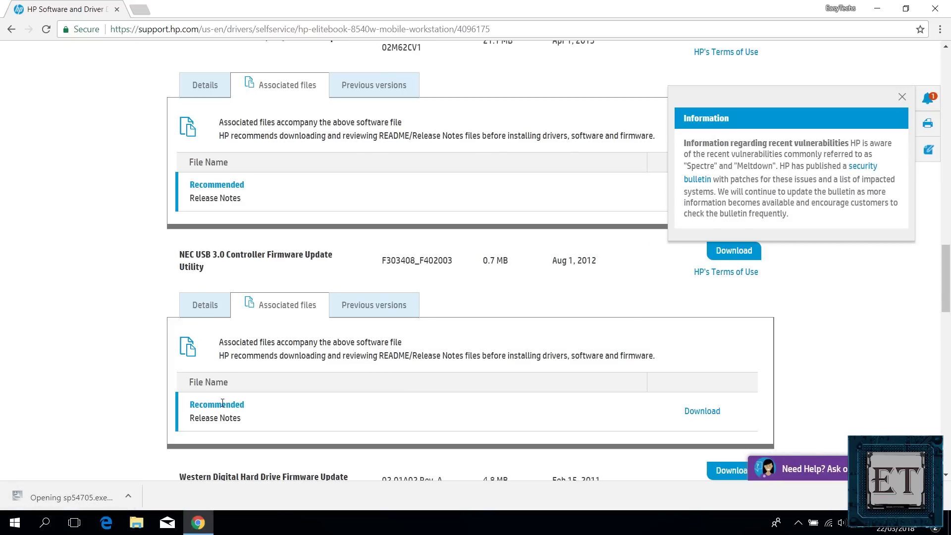
{"action": "left_click", "coordinate": [540, 371]}
{"action": "left_click", "coordinate": [461, 332]}
{"action": "left_click", "coordinate": [551, 371]}
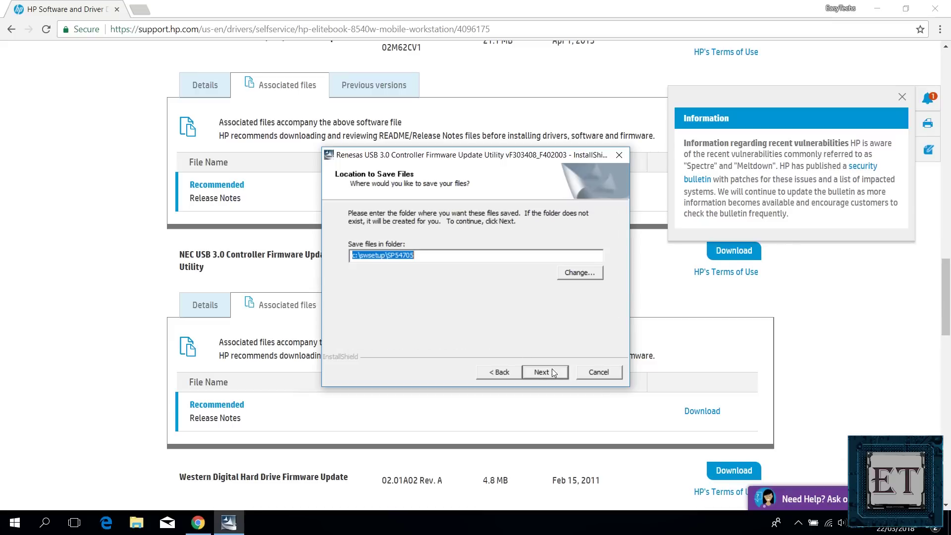
{"action": "left_click", "coordinate": [553, 373]}
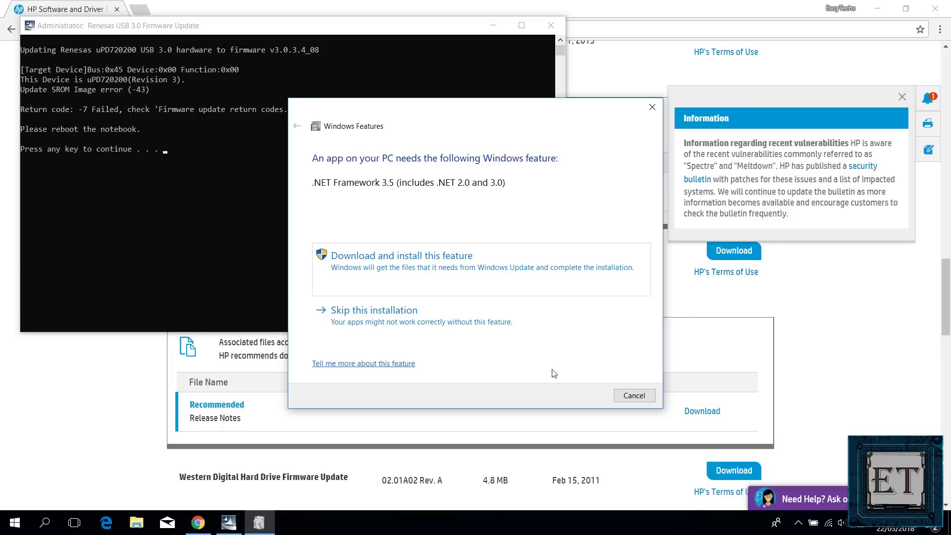
{"action": "left_click", "coordinate": [496, 291]}
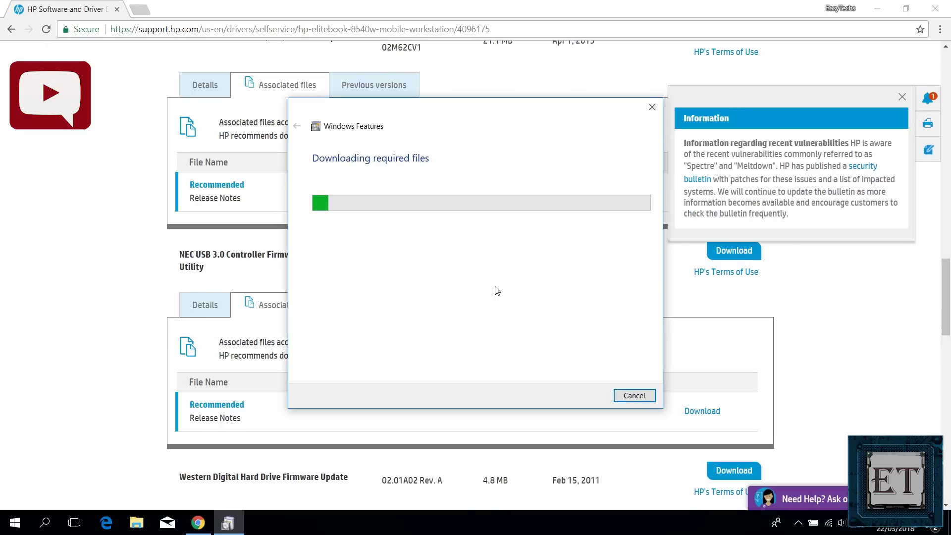